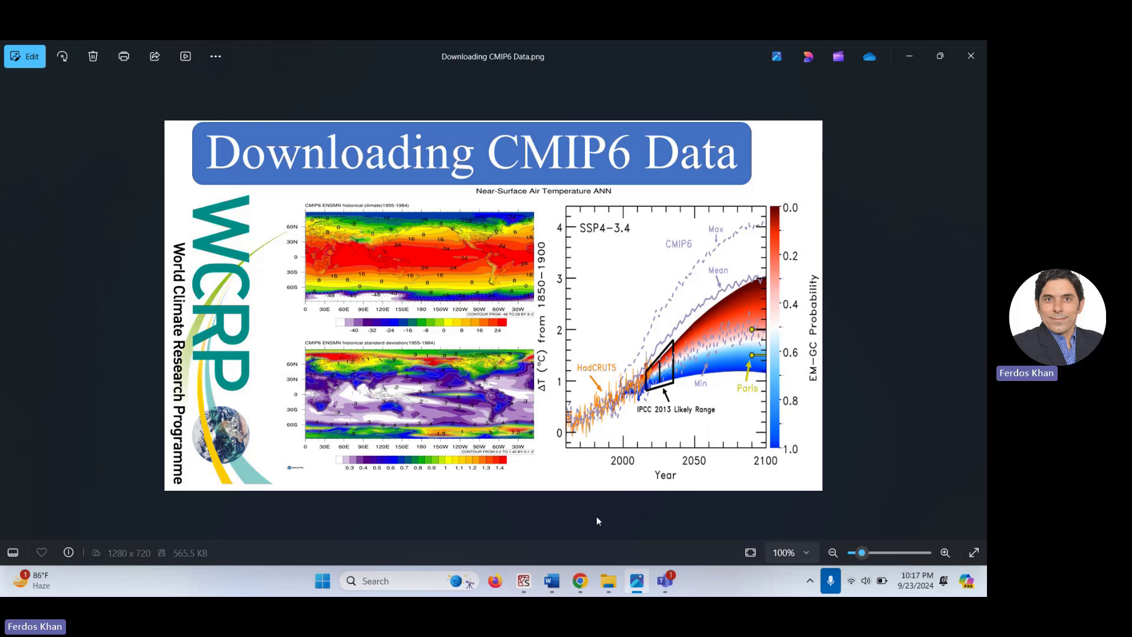
- Switch to Chrome and run the Google search for "cmip6 data download"
click(580, 581)
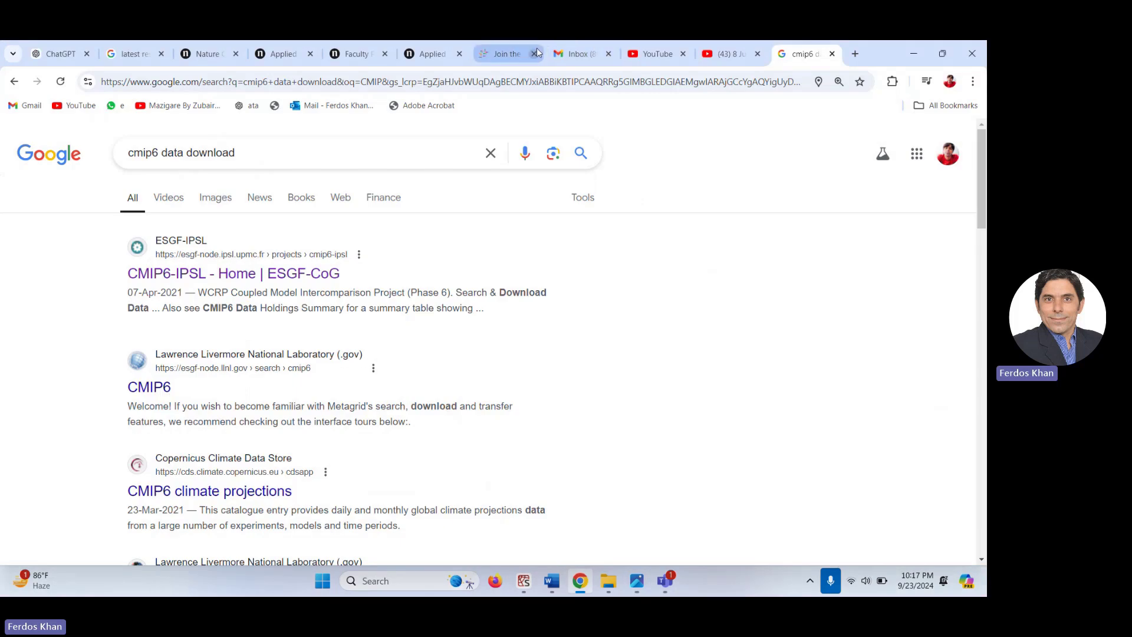
click(502, 56)
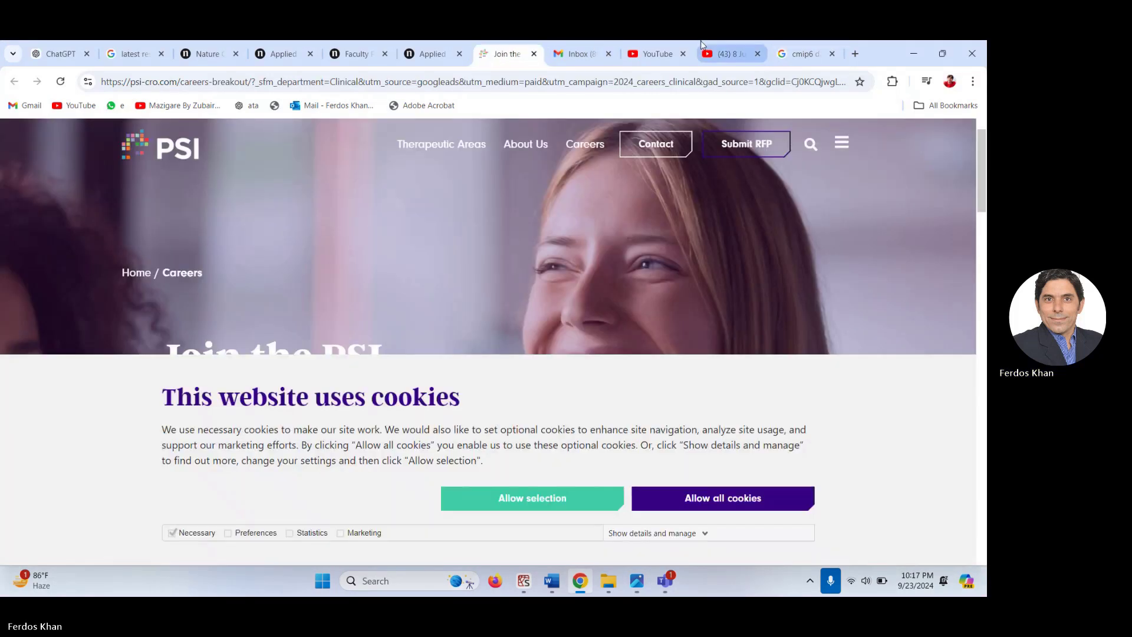
click(803, 47)
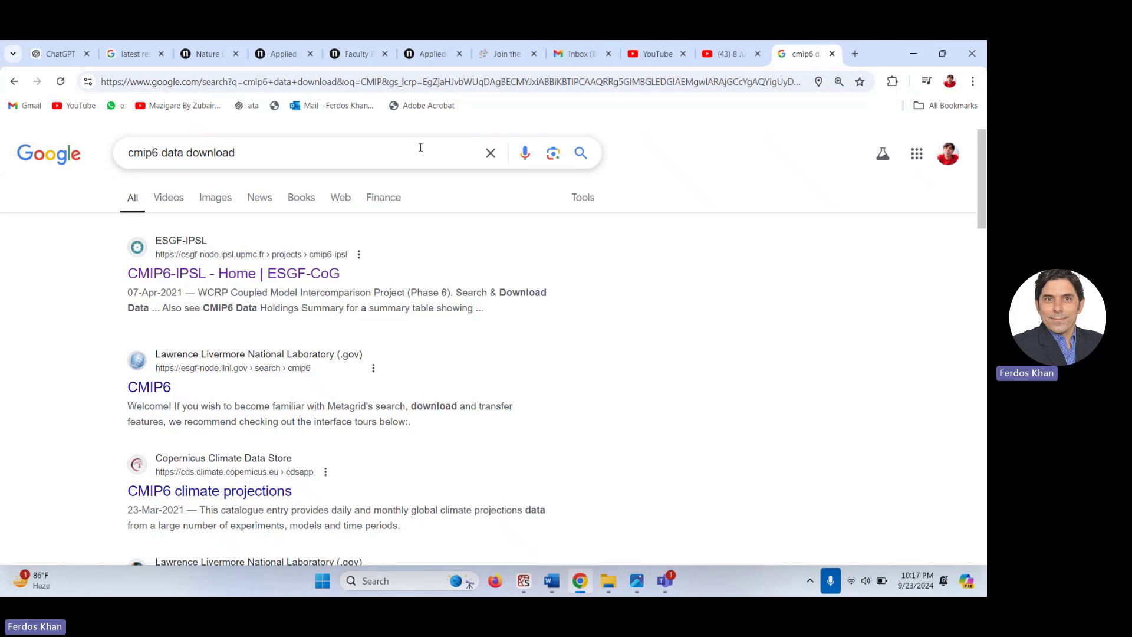
click(582, 154)
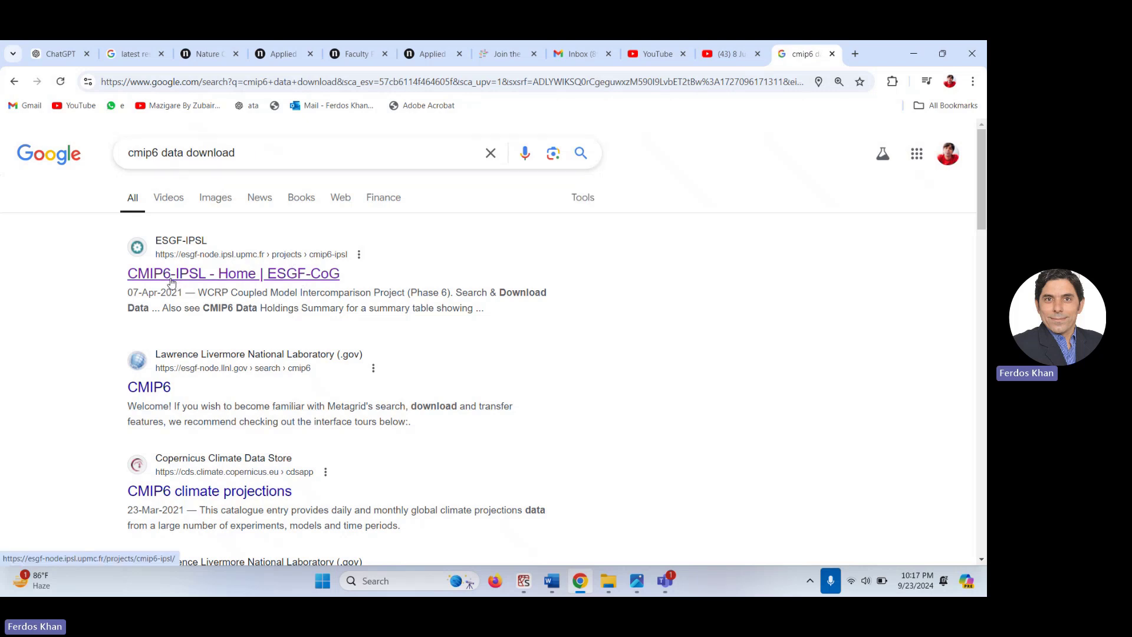
- Open the CMIP6-IPSL home page from the search results in a new tab and switch to it
right_click(290, 277)
click(300, 290)
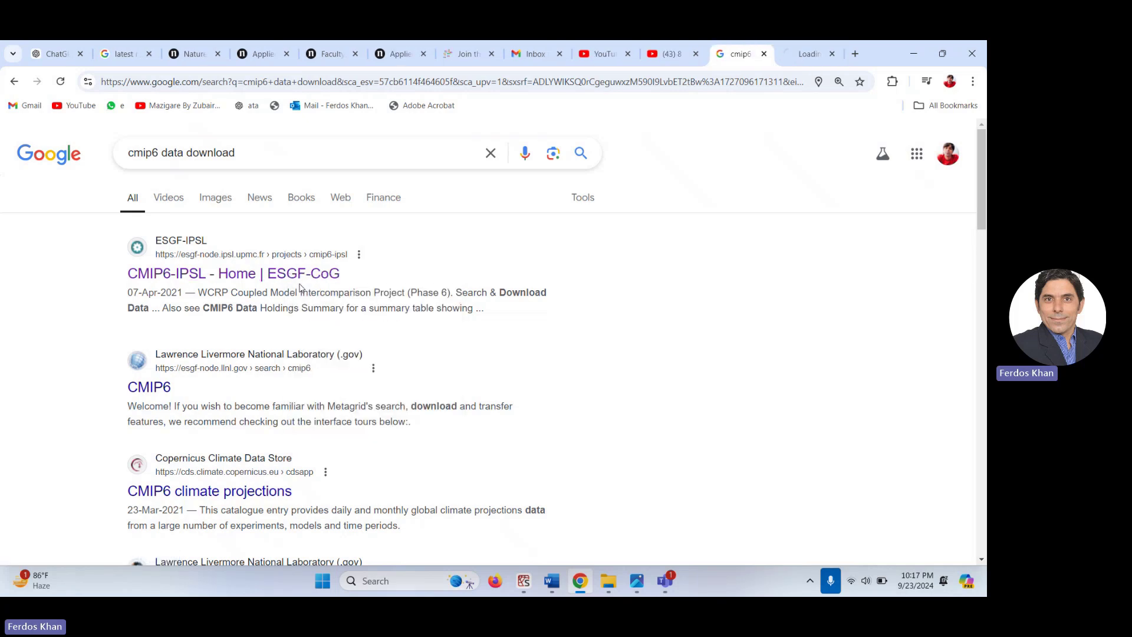
click(808, 51)
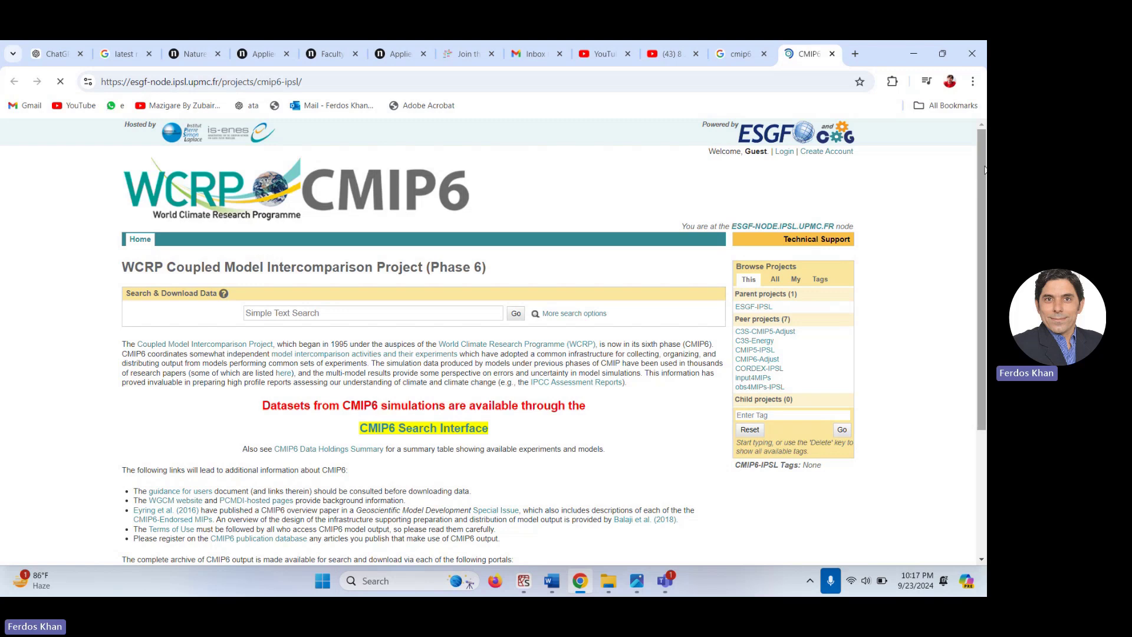
- Review the CMIP6 project home page and open its CMIP6 Search Interface
drag(982, 171, 984, 183)
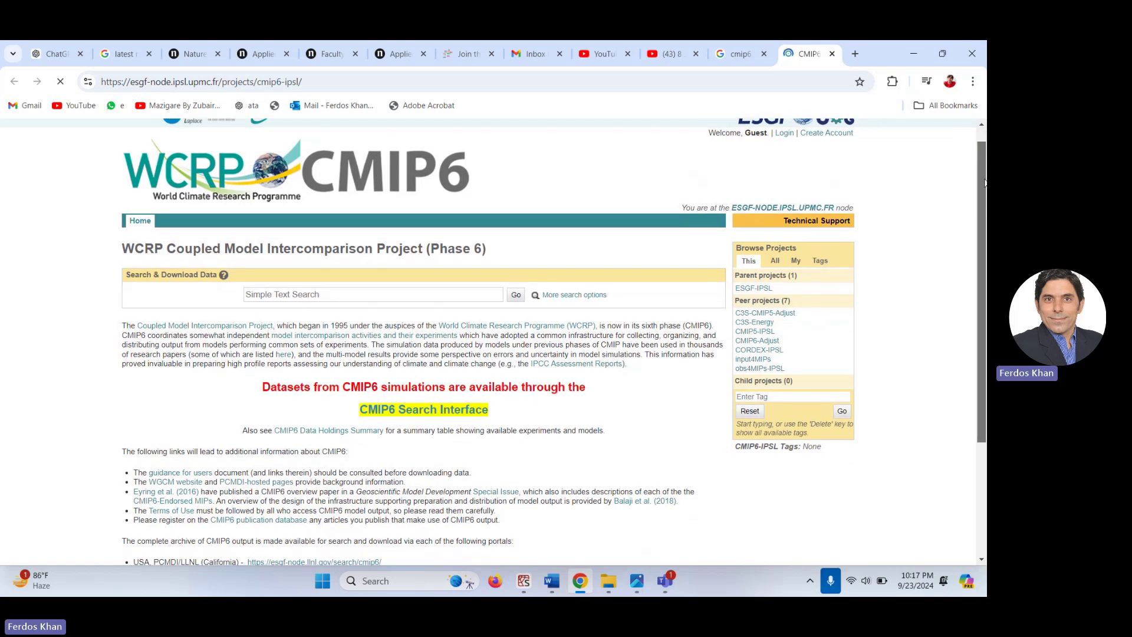
scroll(984, 183, down, 1)
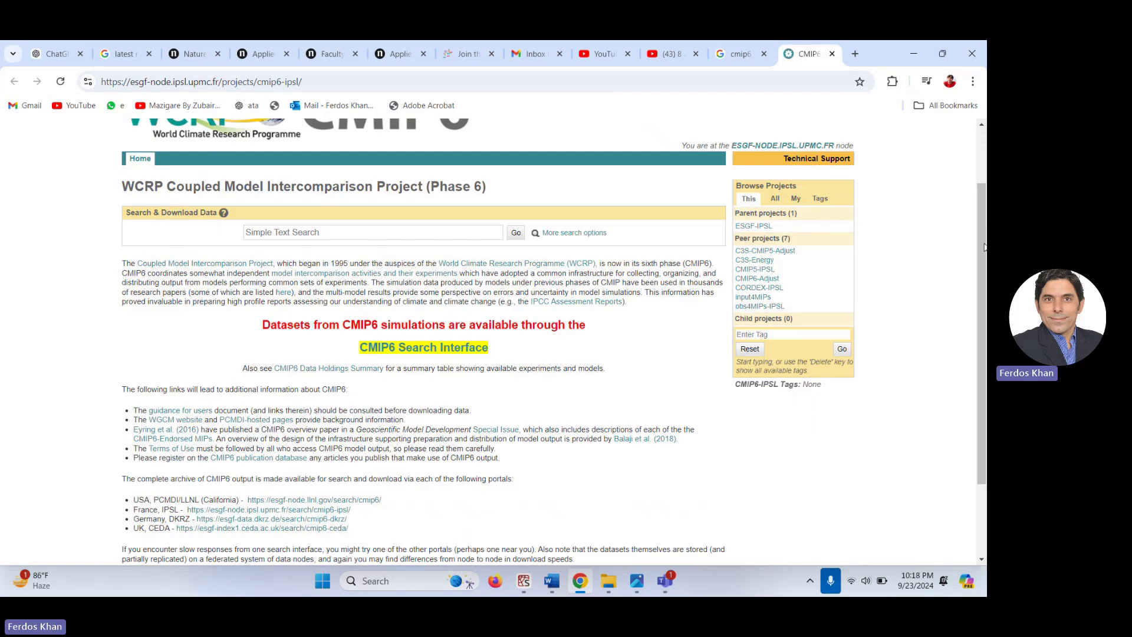
scroll(983, 246, up, 2)
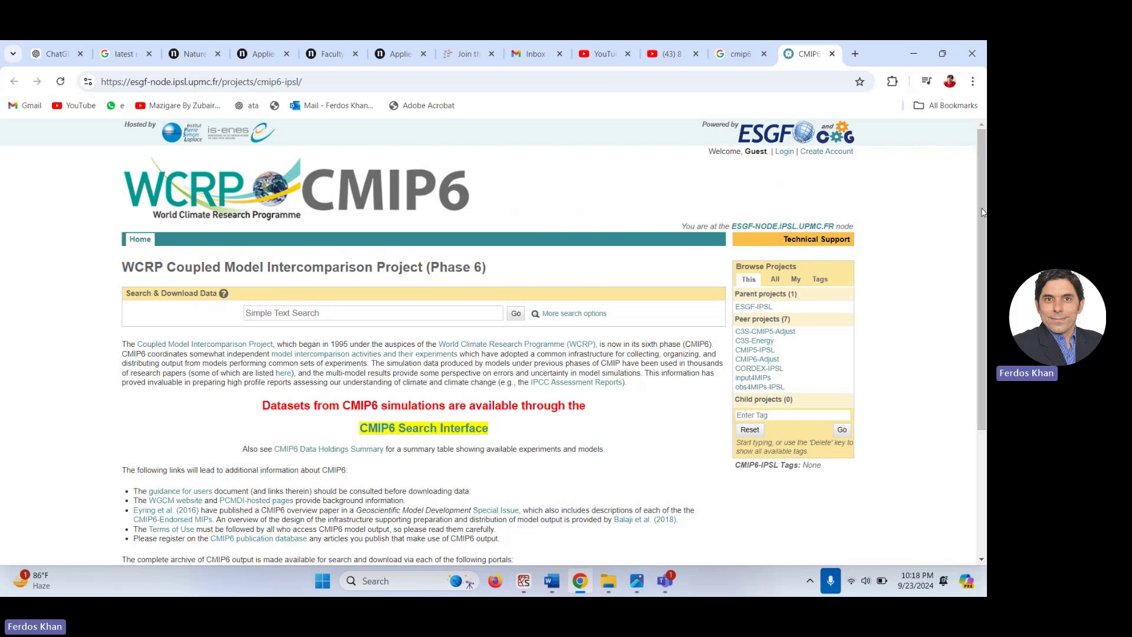
drag(982, 211, 977, 262)
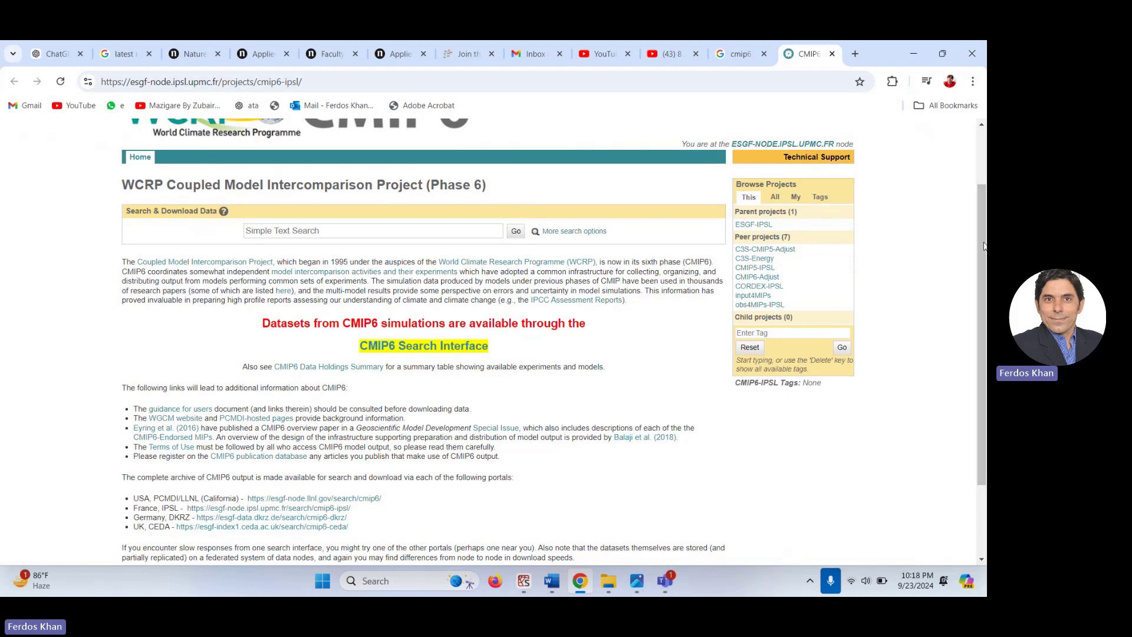
drag(983, 245, 985, 172)
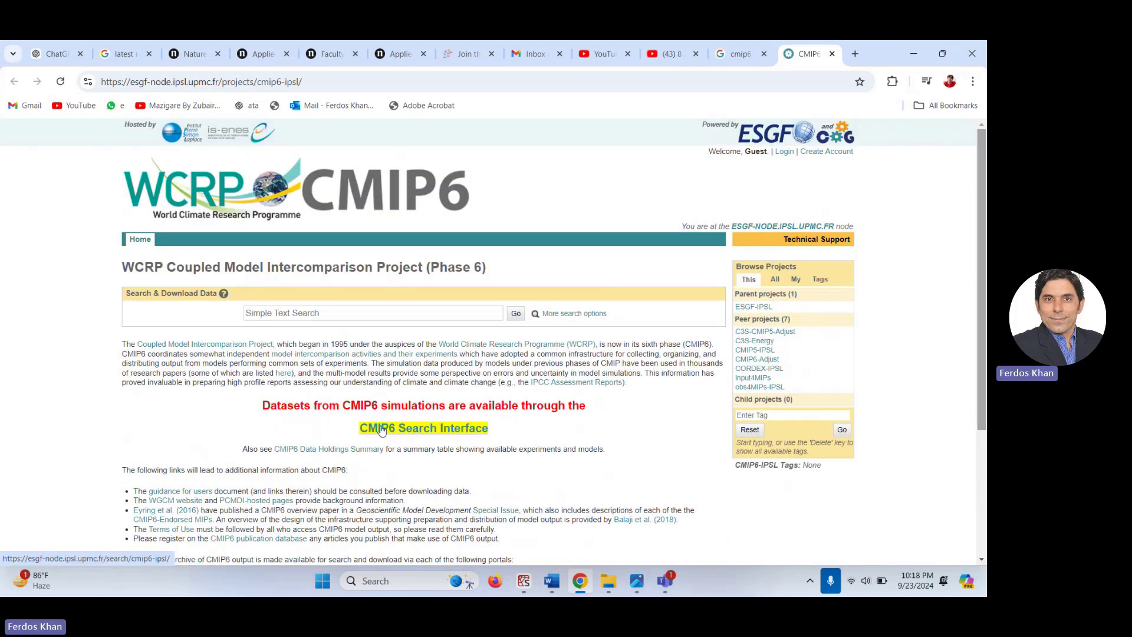
click(431, 434)
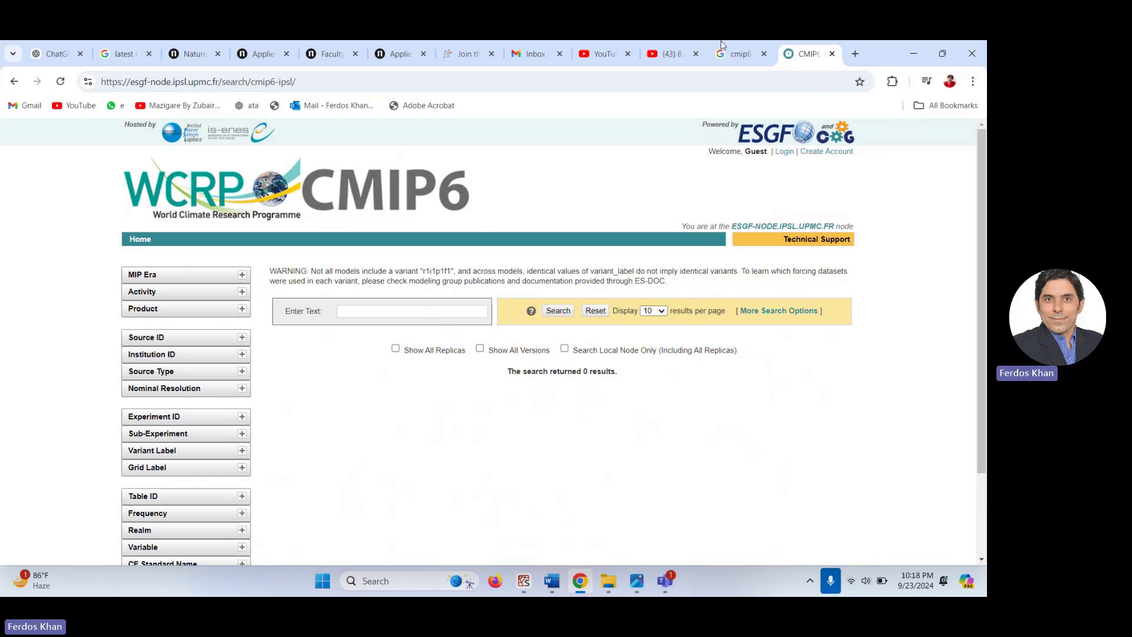
click(16, 82)
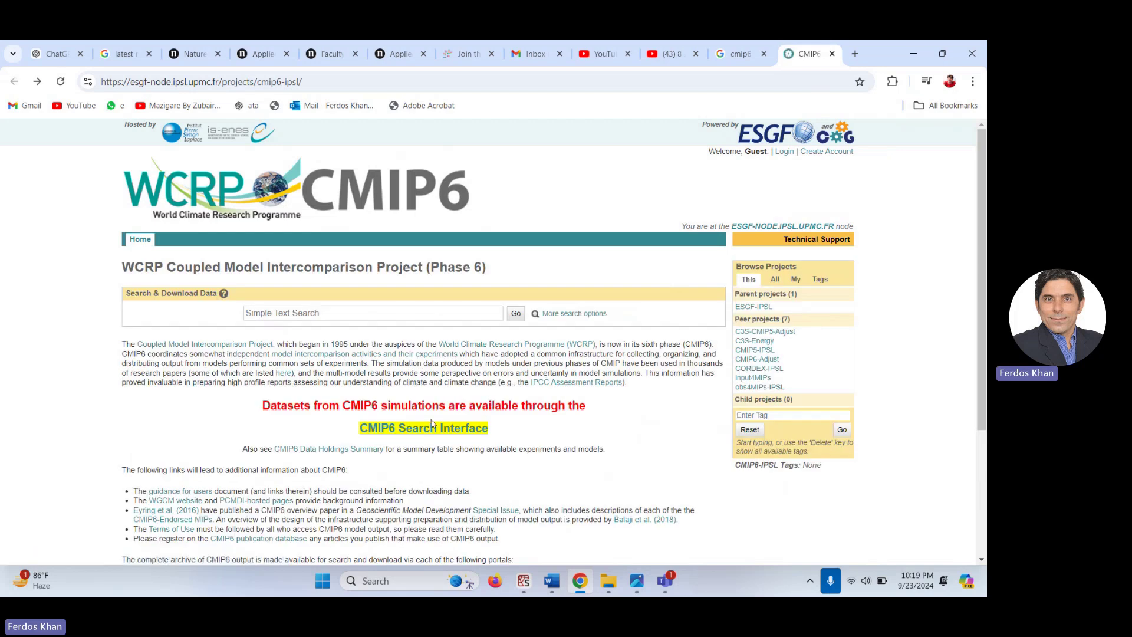
click(410, 431)
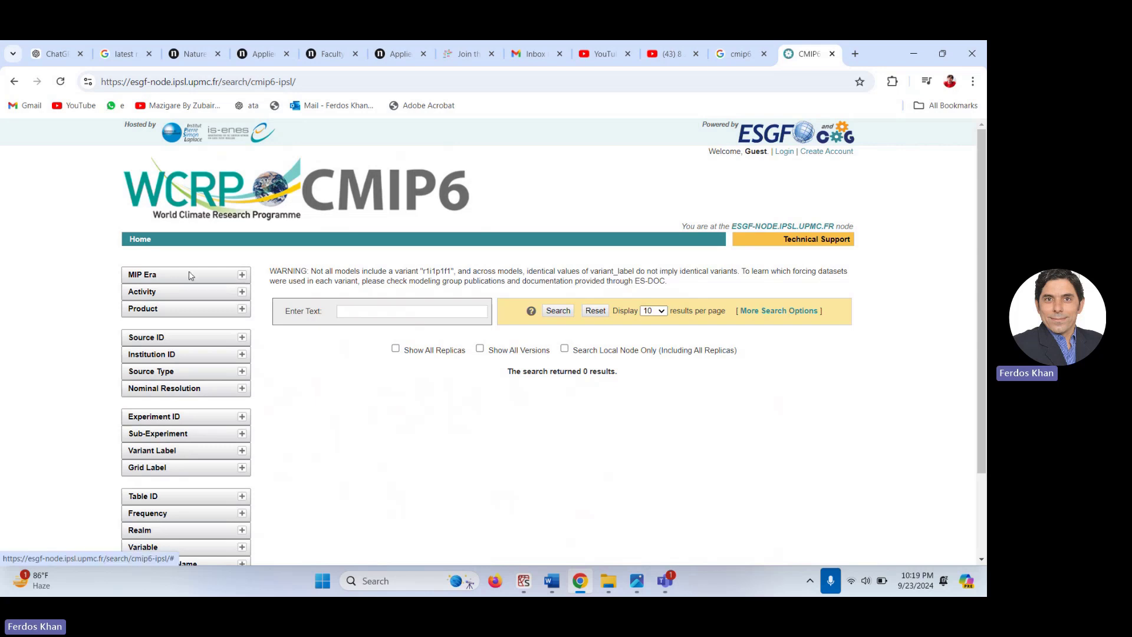
- Filter the datasets by MIP Era CMIP6 and run the search
click(242, 275)
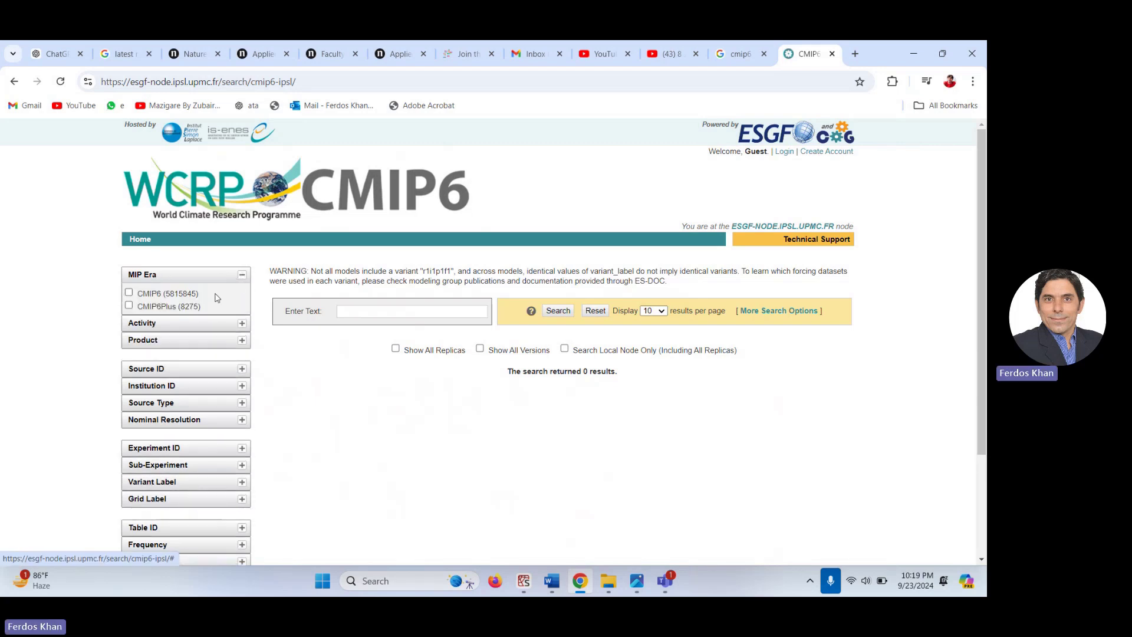
click(129, 295)
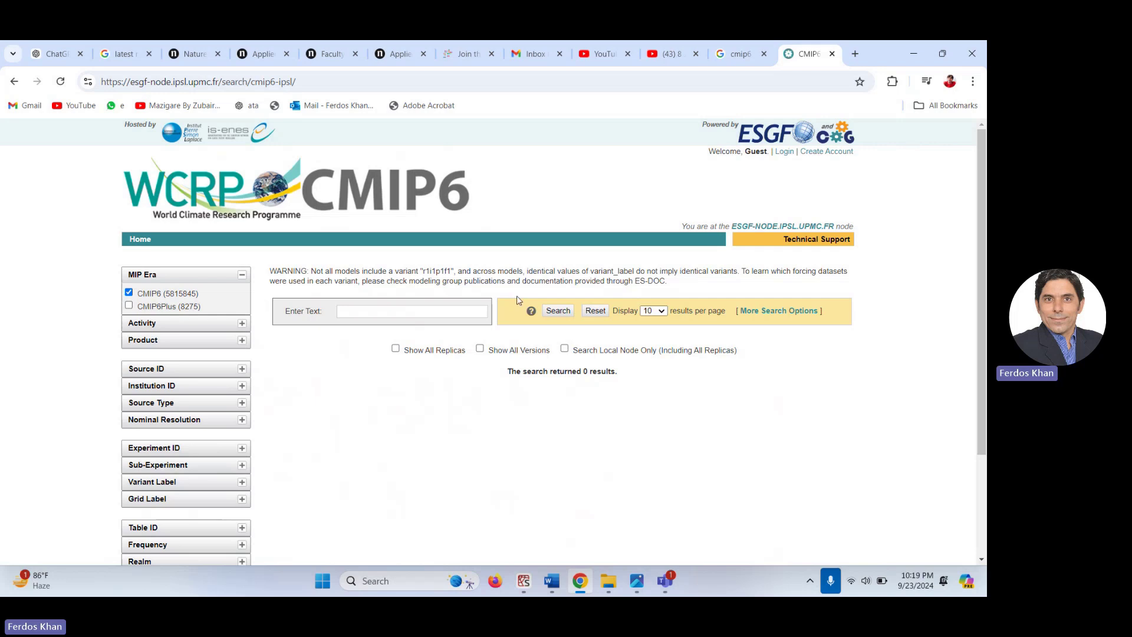
click(555, 311)
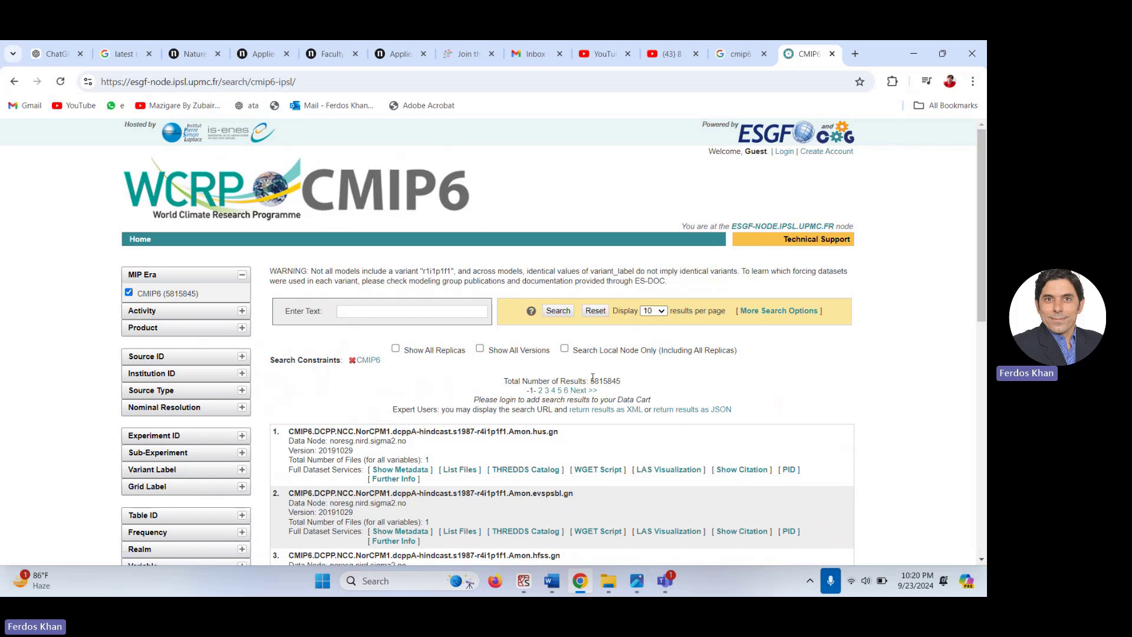
drag(623, 380, 584, 380)
click(637, 387)
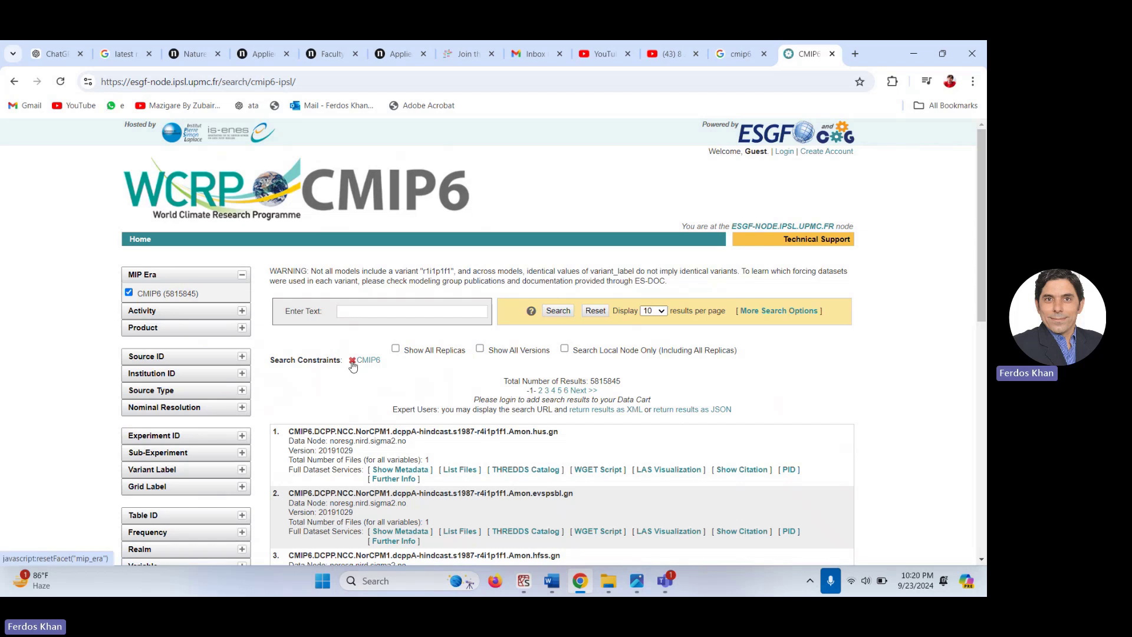
- Examine the options available under the Activity and Product filters, collapsing each one again
click(242, 311)
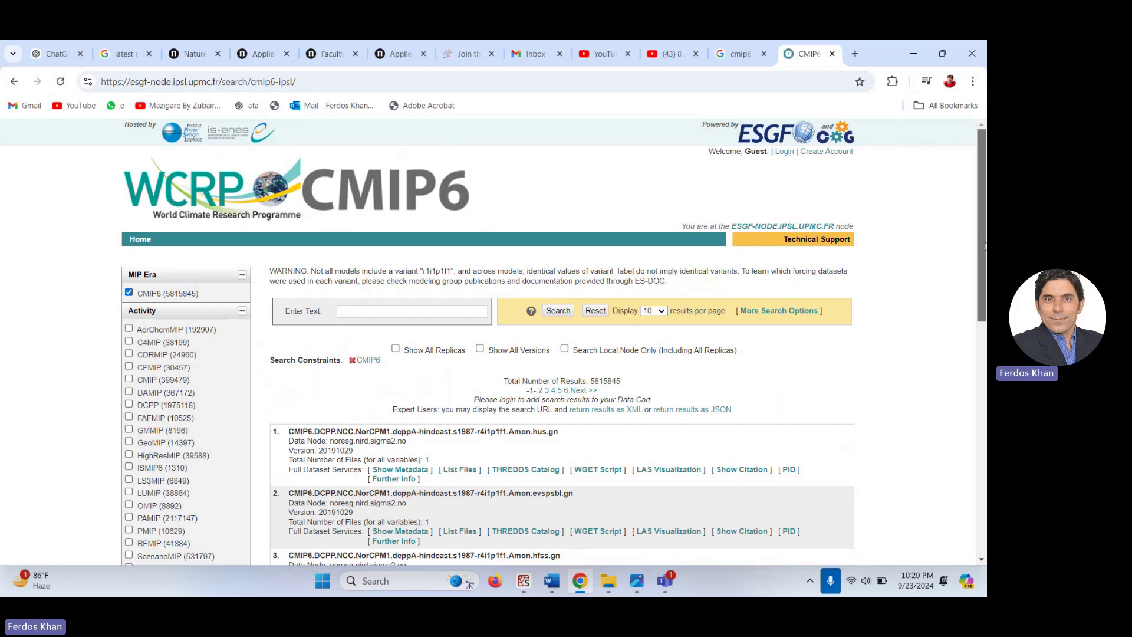
drag(983, 247, 983, 271)
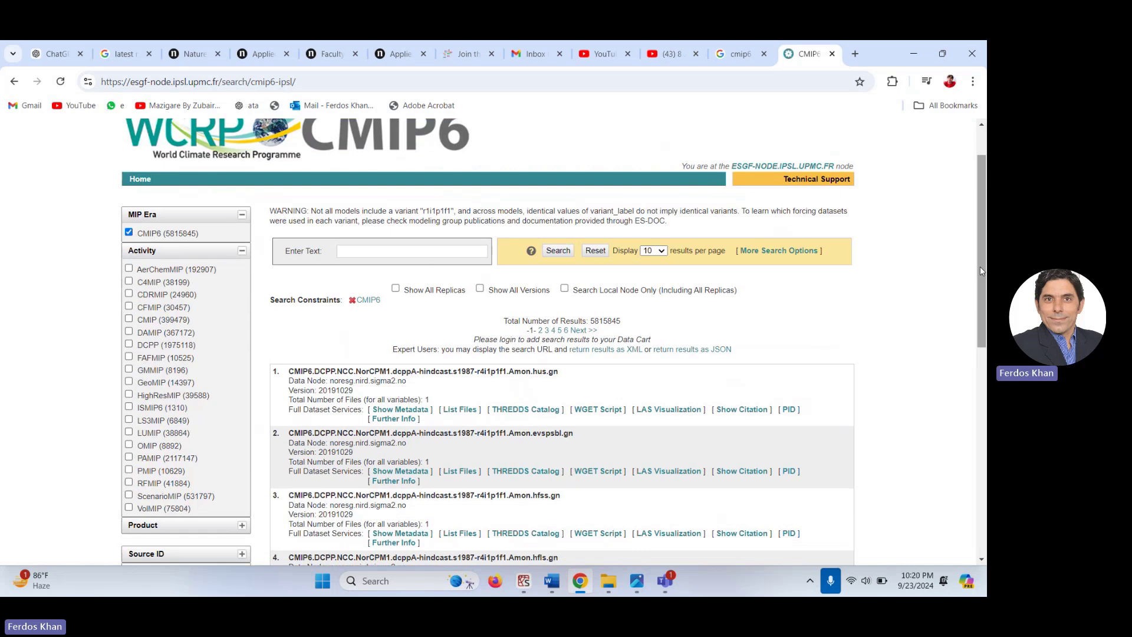
click(242, 252)
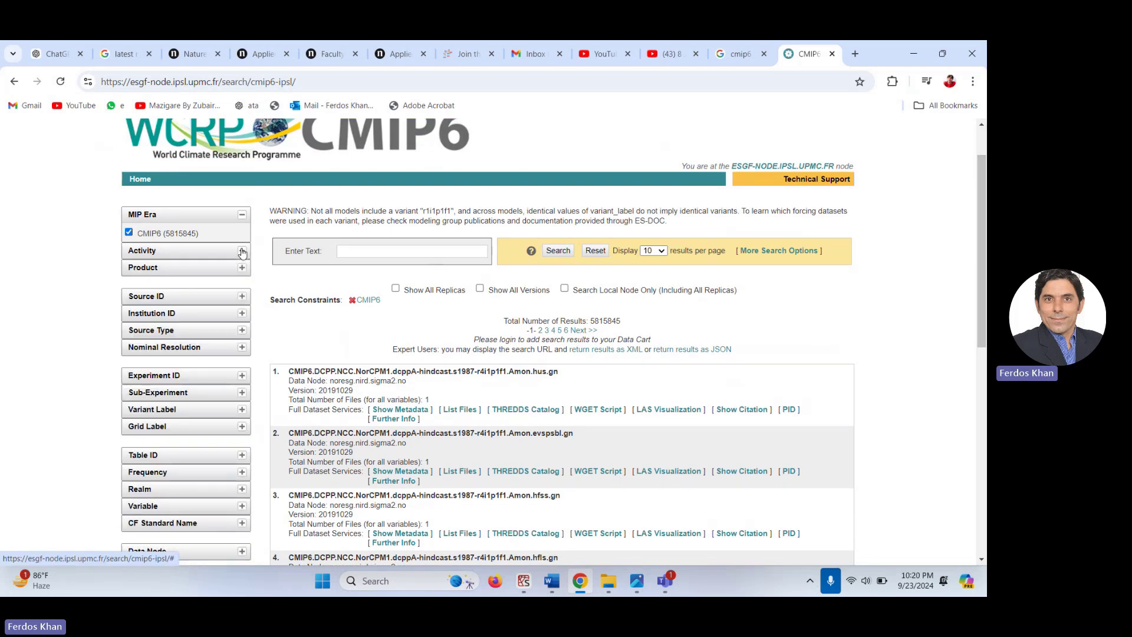
click(242, 269)
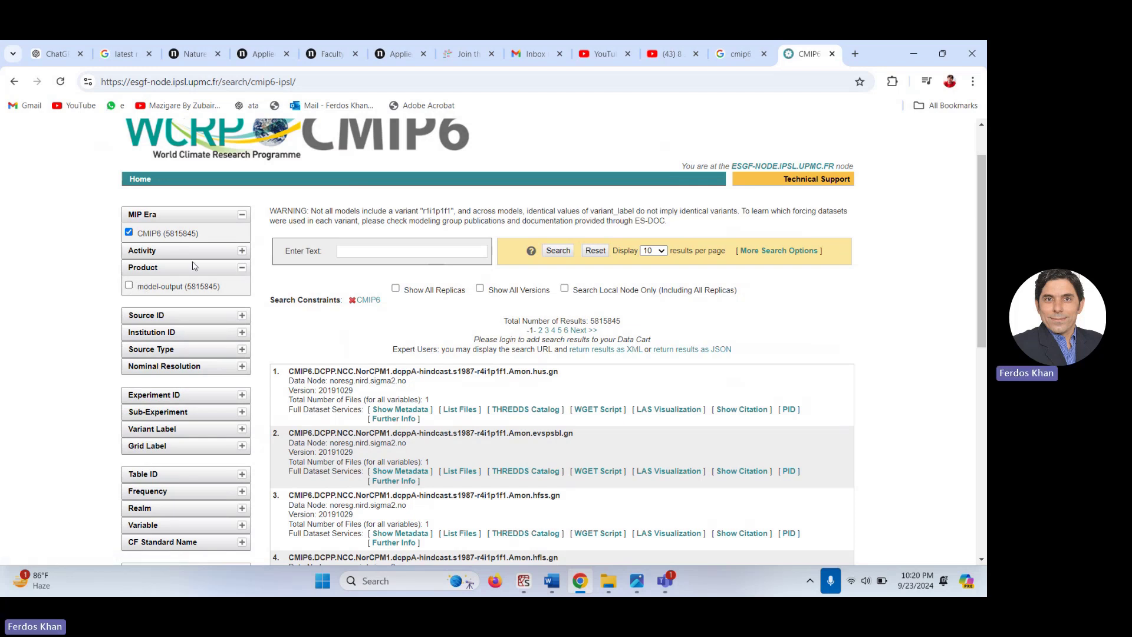
click(241, 270)
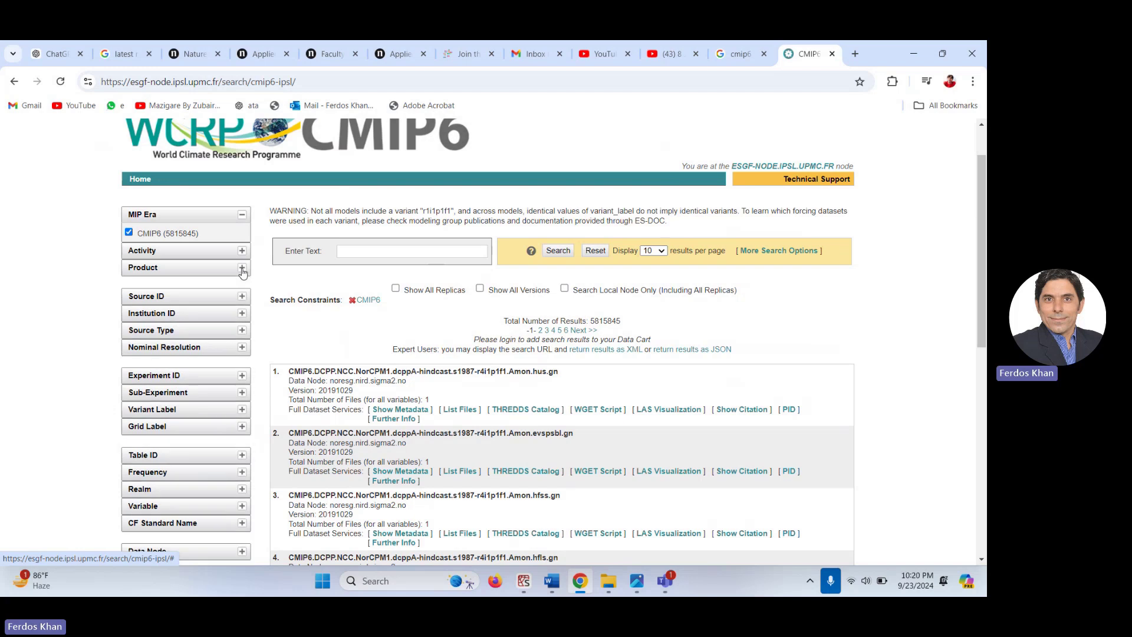
- Add the Source ID CanESM5 as a filter and rerun the search
click(242, 298)
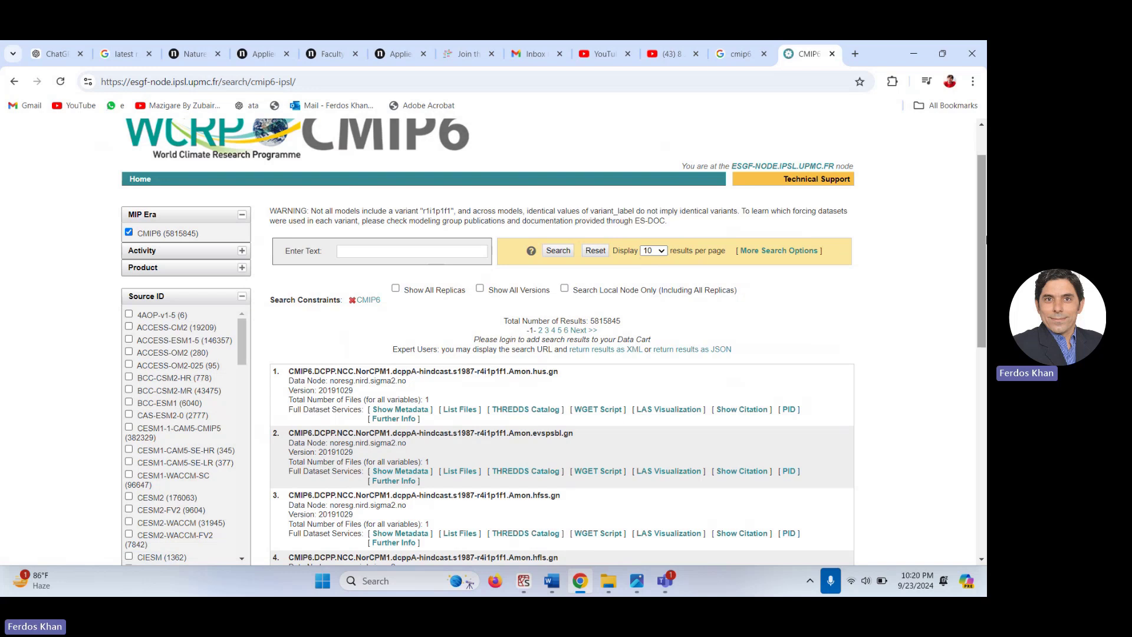
scroll(983, 238, down, 1)
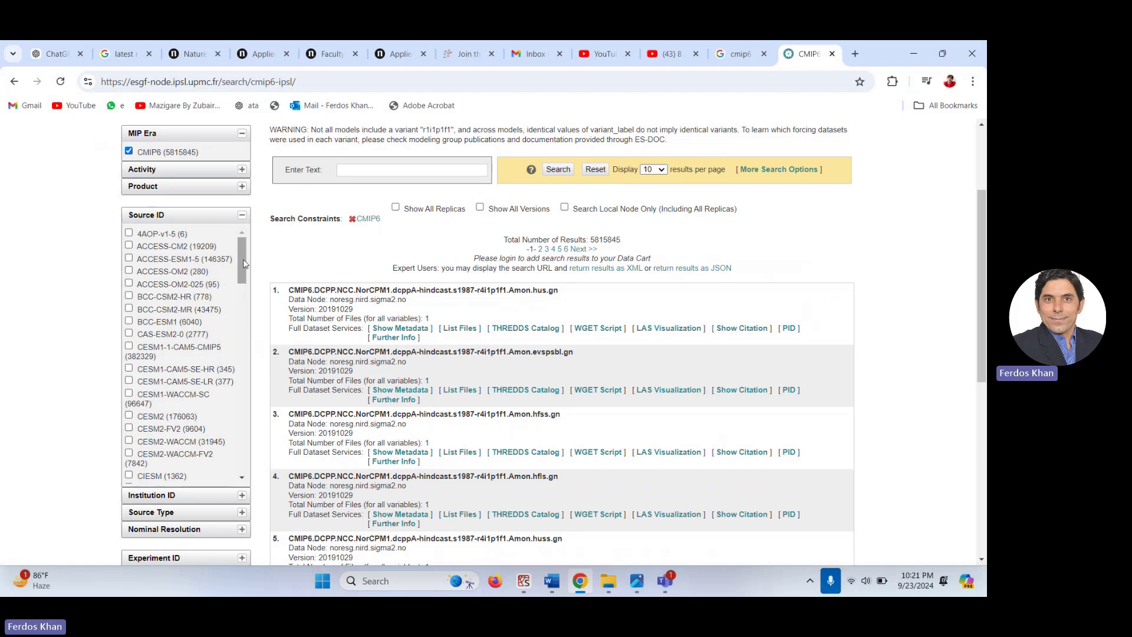
drag(243, 260, 243, 299)
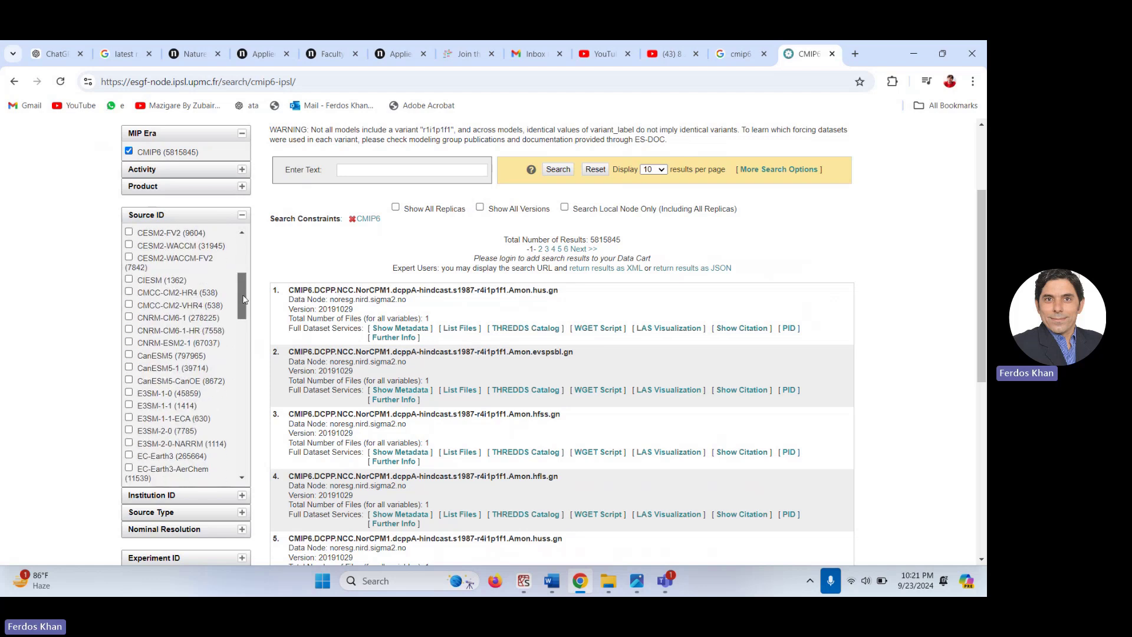
click(129, 356)
scroll(982, 253, up, 3)
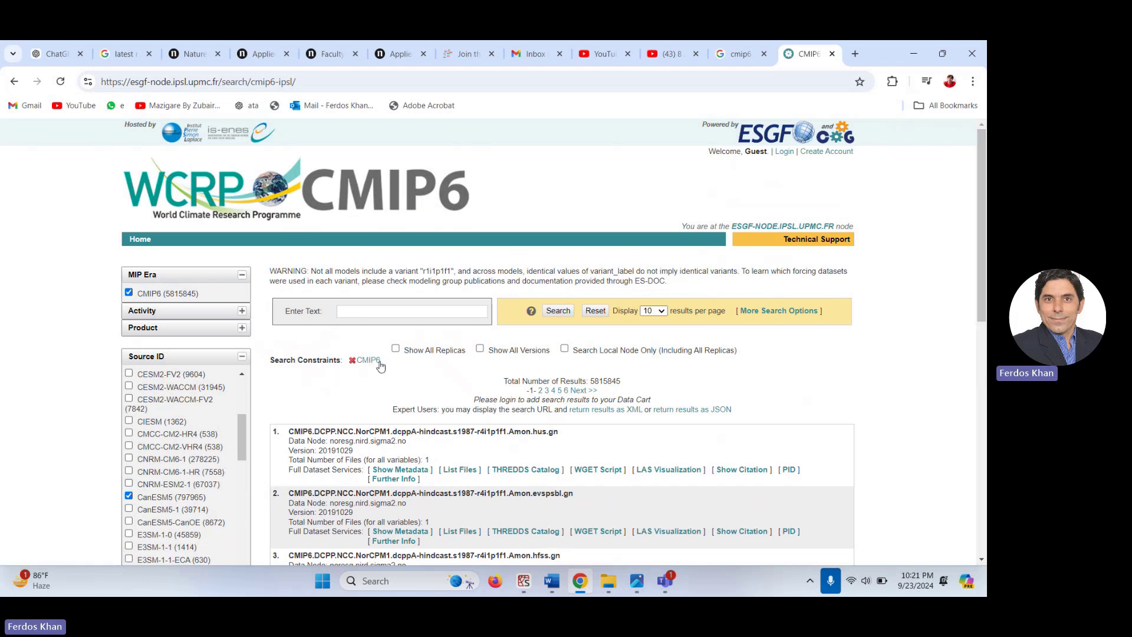
click(561, 313)
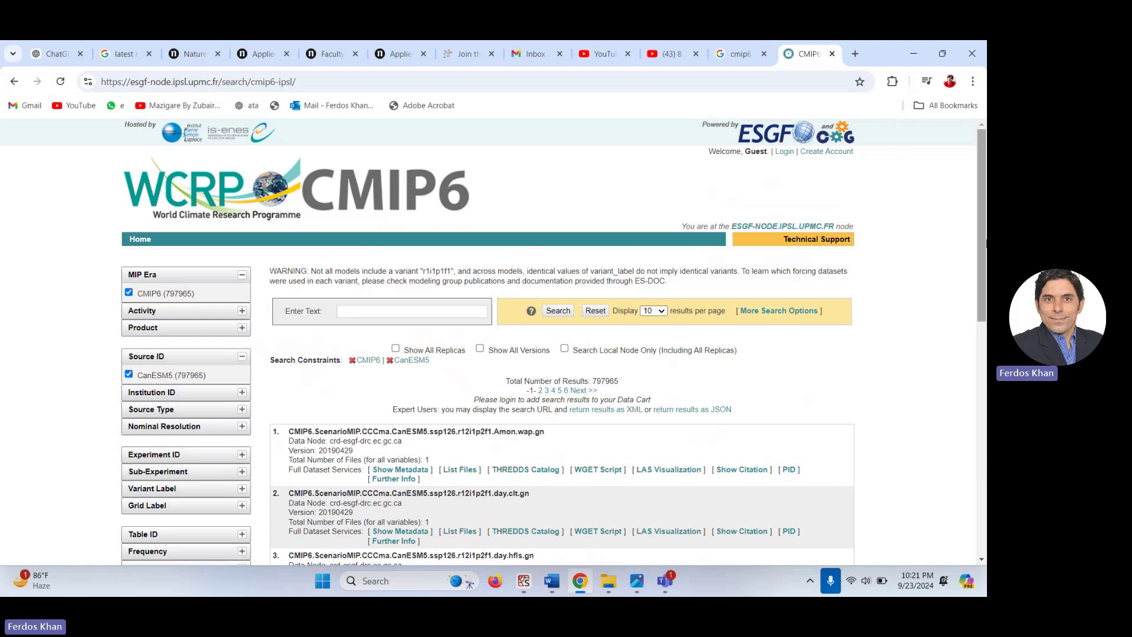
- Examine the options under the Institution ID, Source Type and Nominal Resolution filters, collapsing each one again
drag(983, 241, 983, 283)
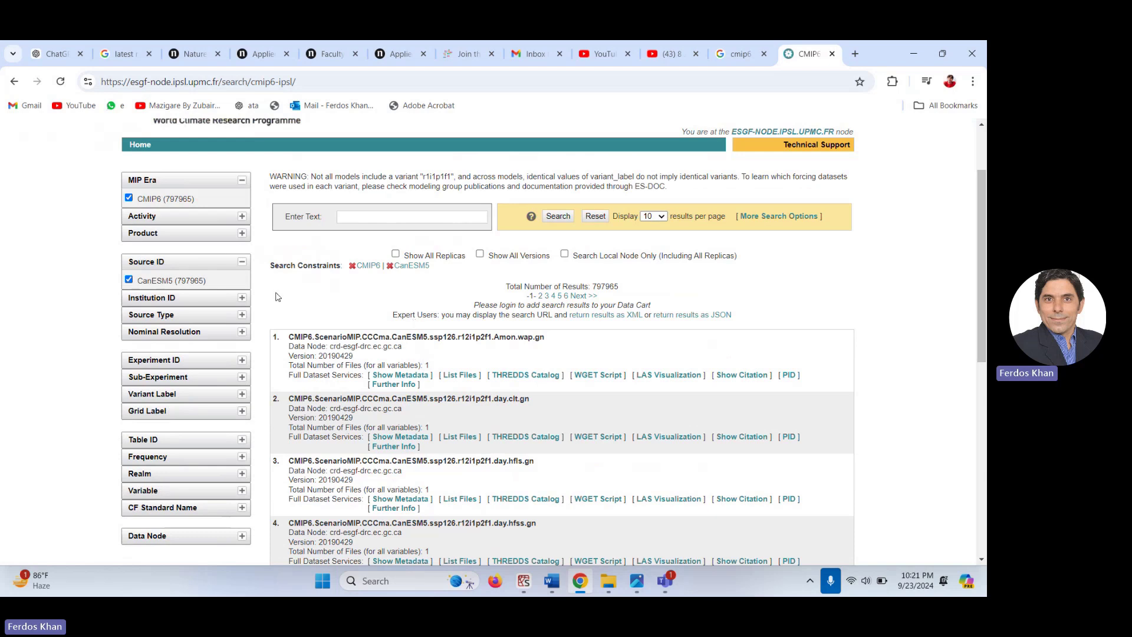
click(242, 299)
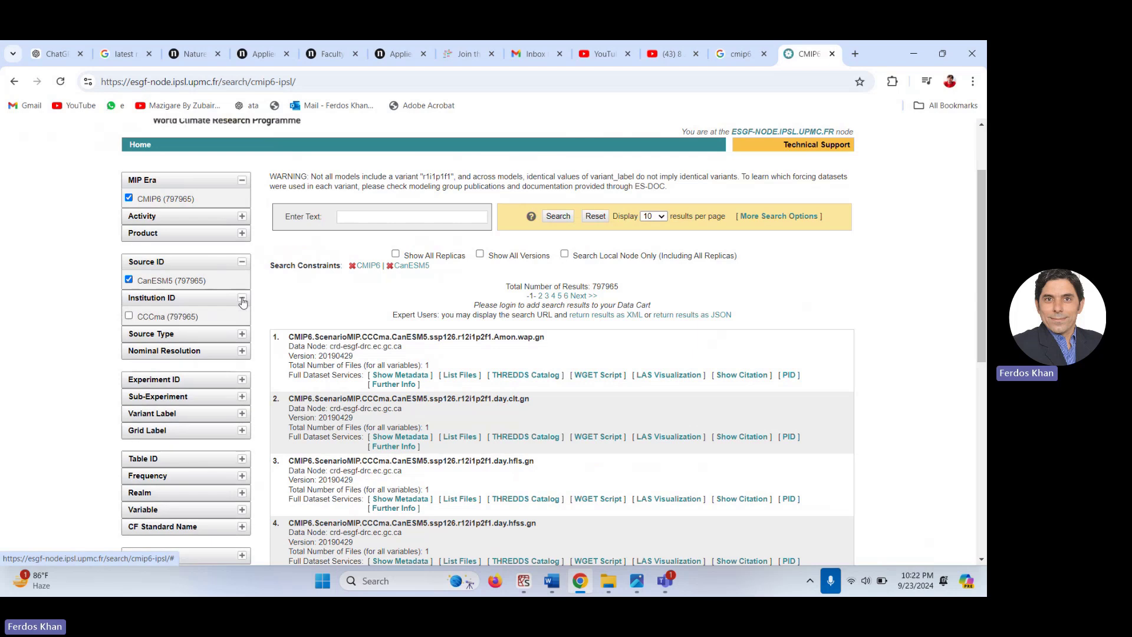
click(242, 299)
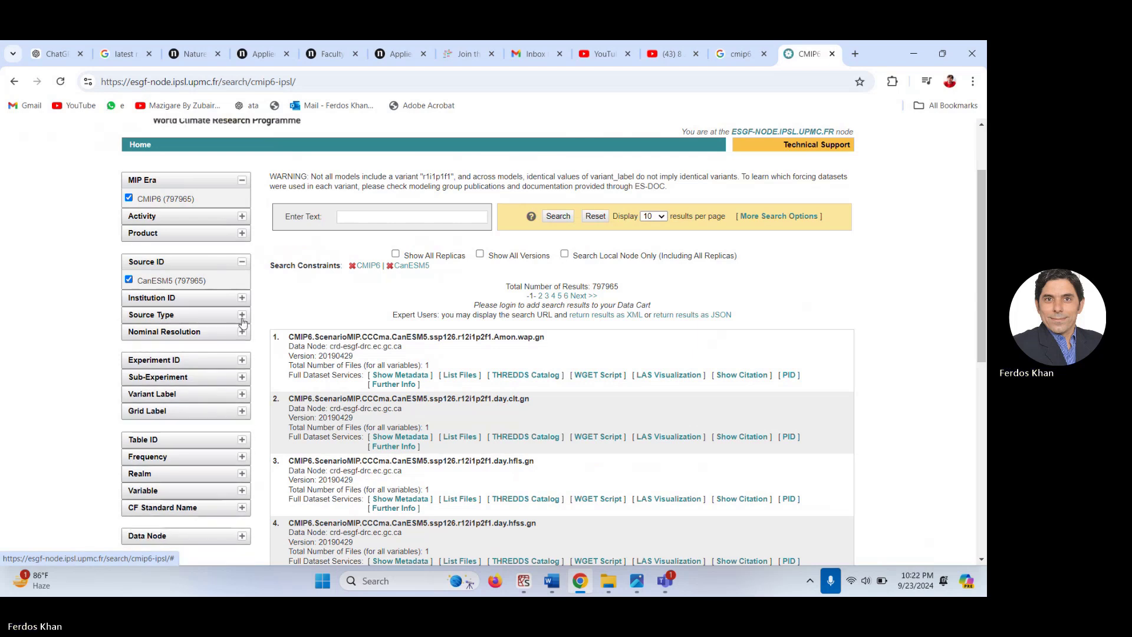
click(242, 316)
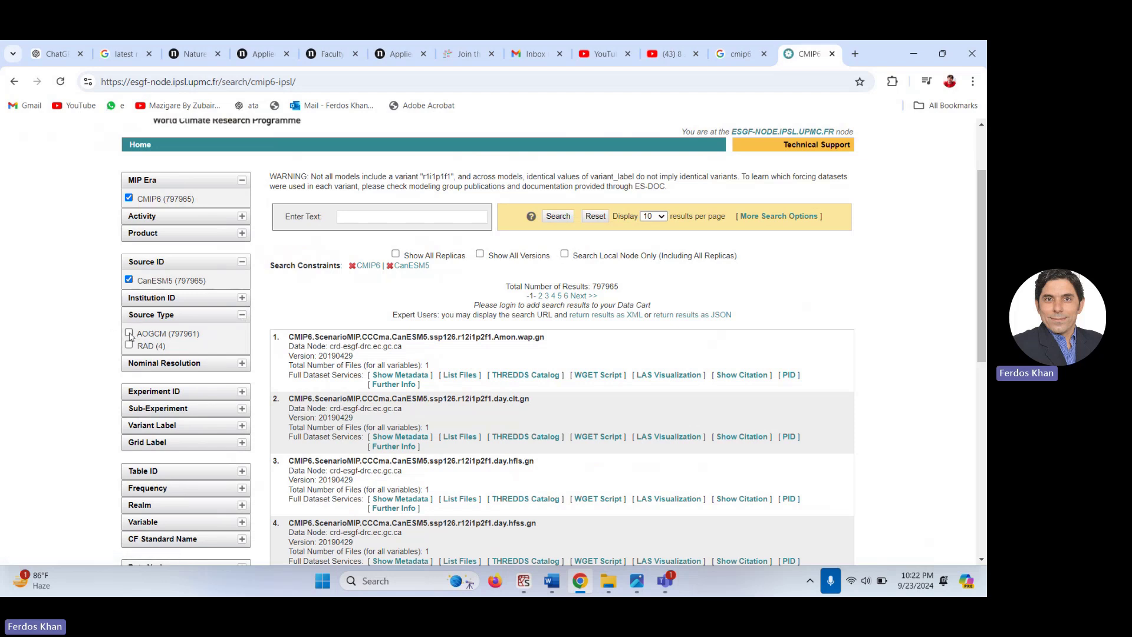
click(242, 316)
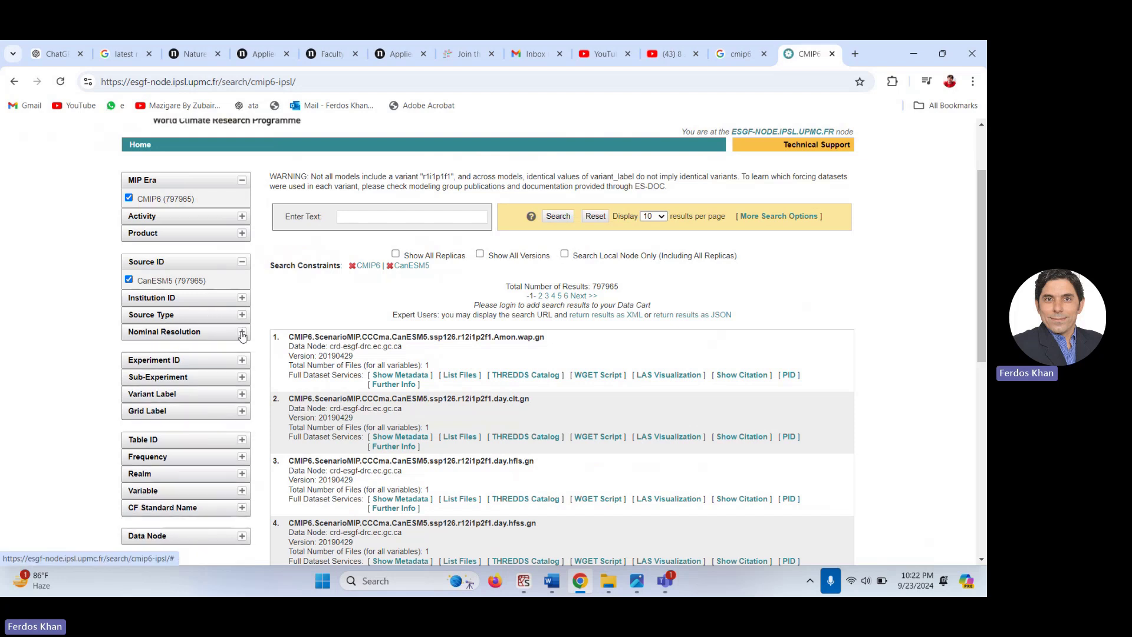
click(242, 333)
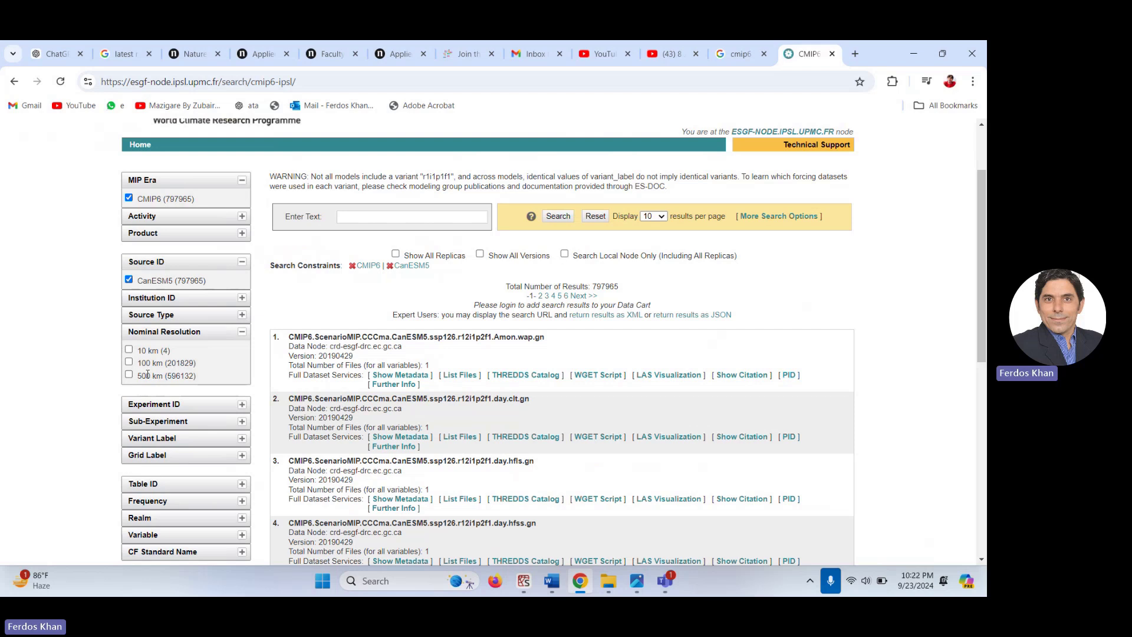
click(242, 333)
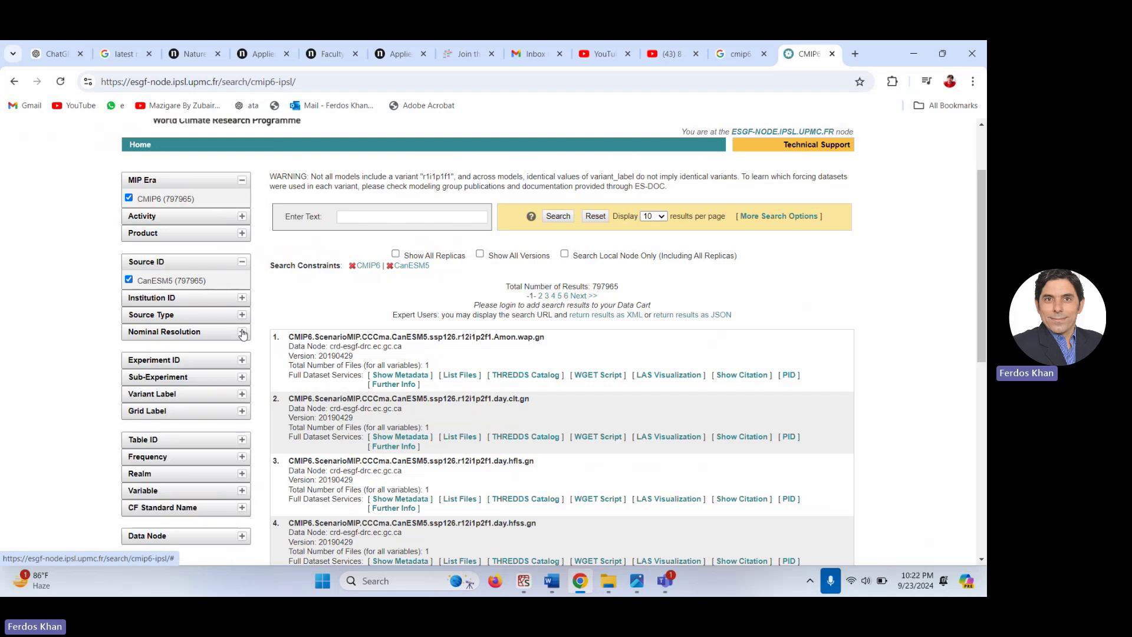
- Look through the scenarios and experiments offered under the Experiment ID filter, including the rcp and ssp entries
click(241, 361)
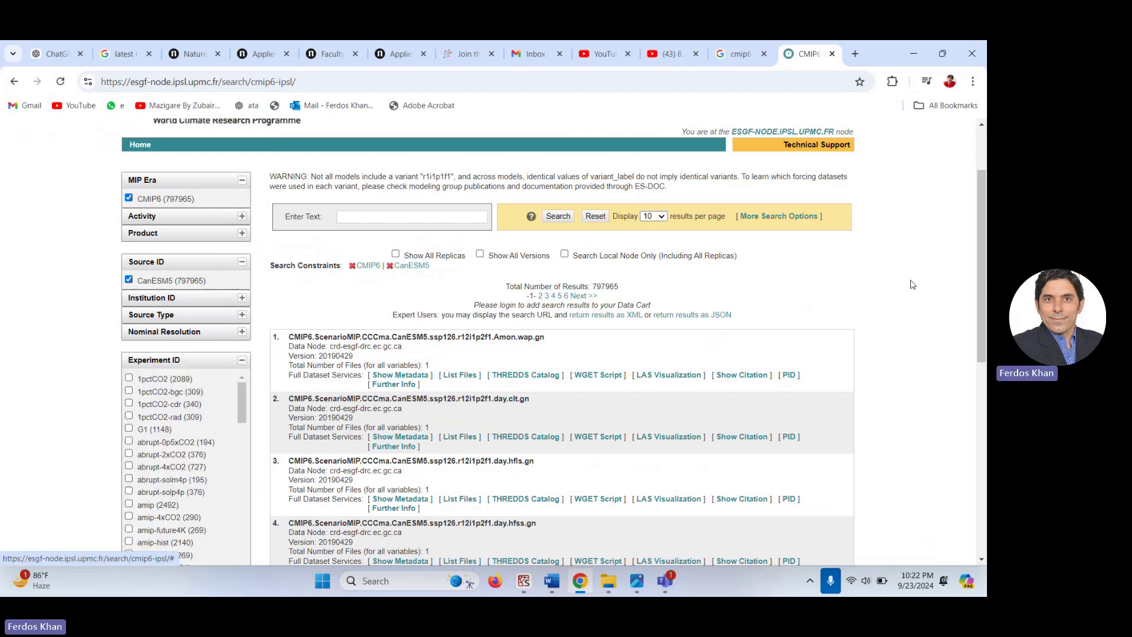
drag(977, 275, 978, 311)
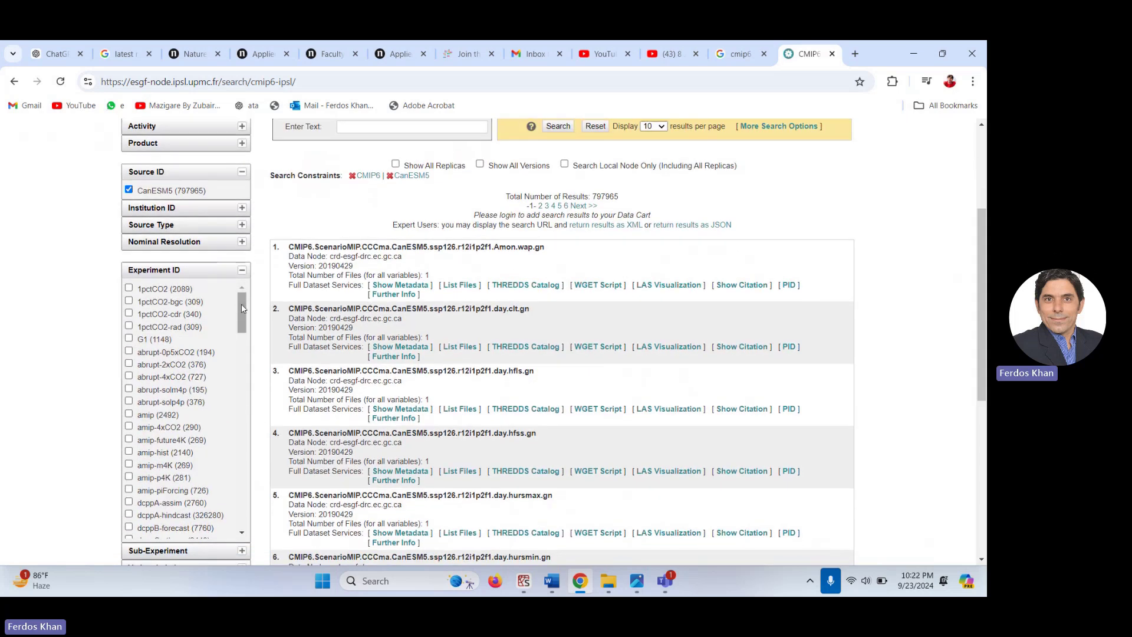
drag(241, 303, 241, 532)
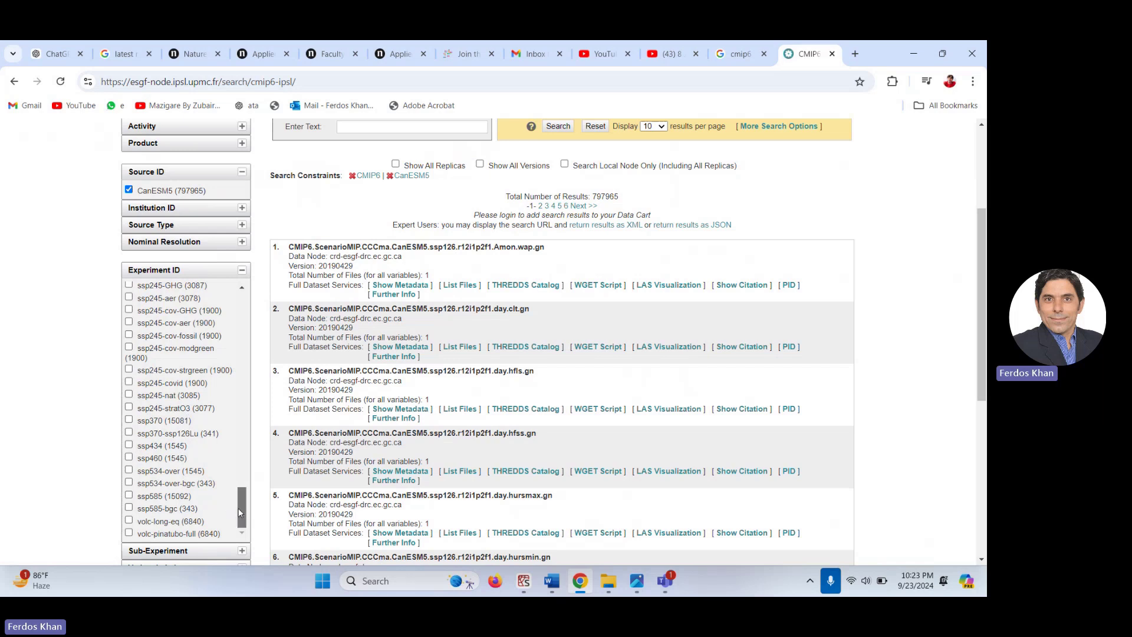
drag(238, 508, 244, 490)
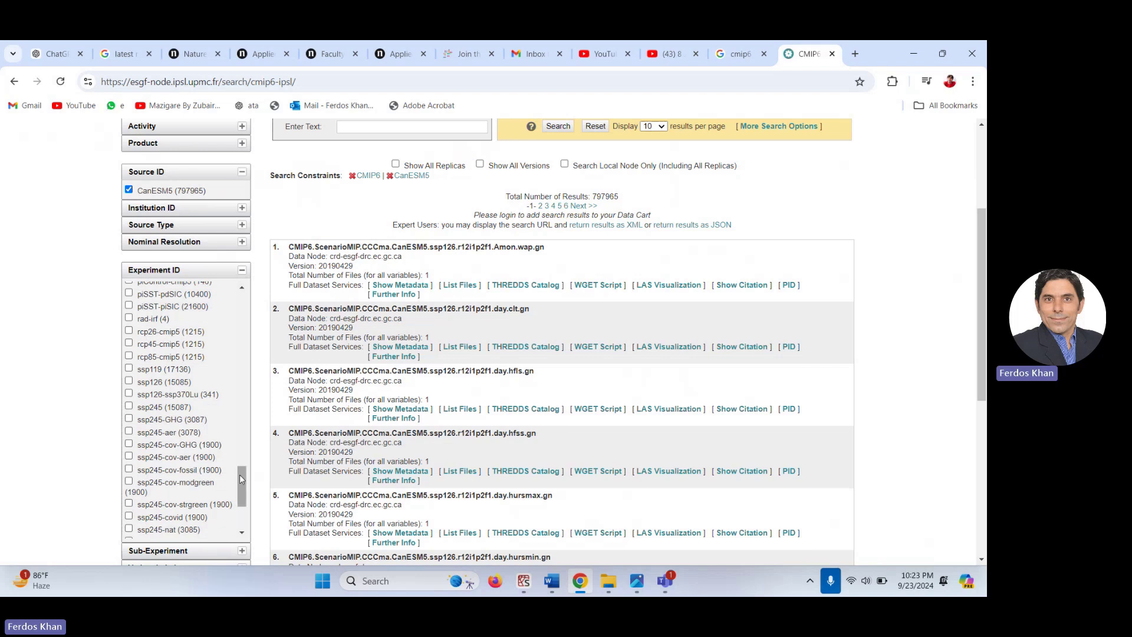
drag(240, 478, 240, 493)
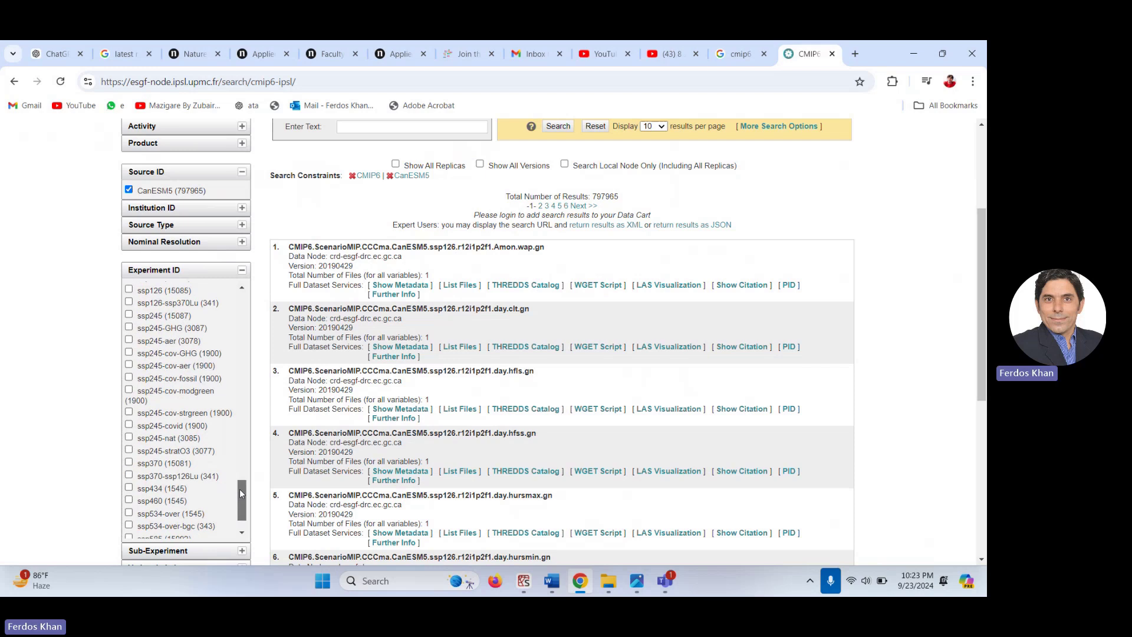
drag(240, 490, 240, 480)
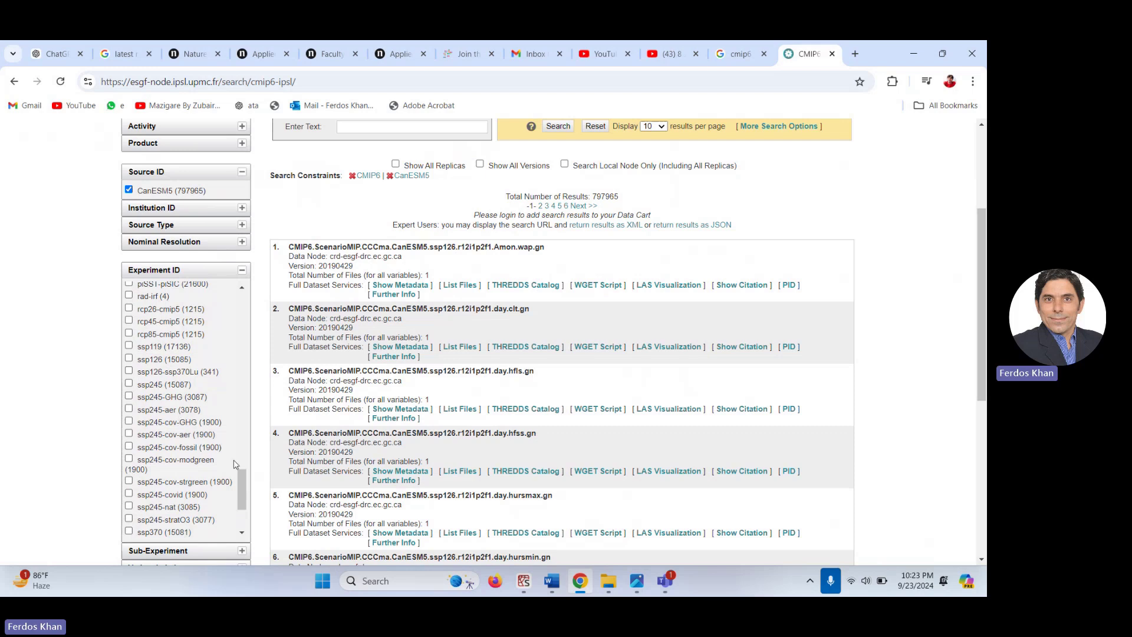
scroll(245, 490, down, 1)
drag(244, 489, 240, 510)
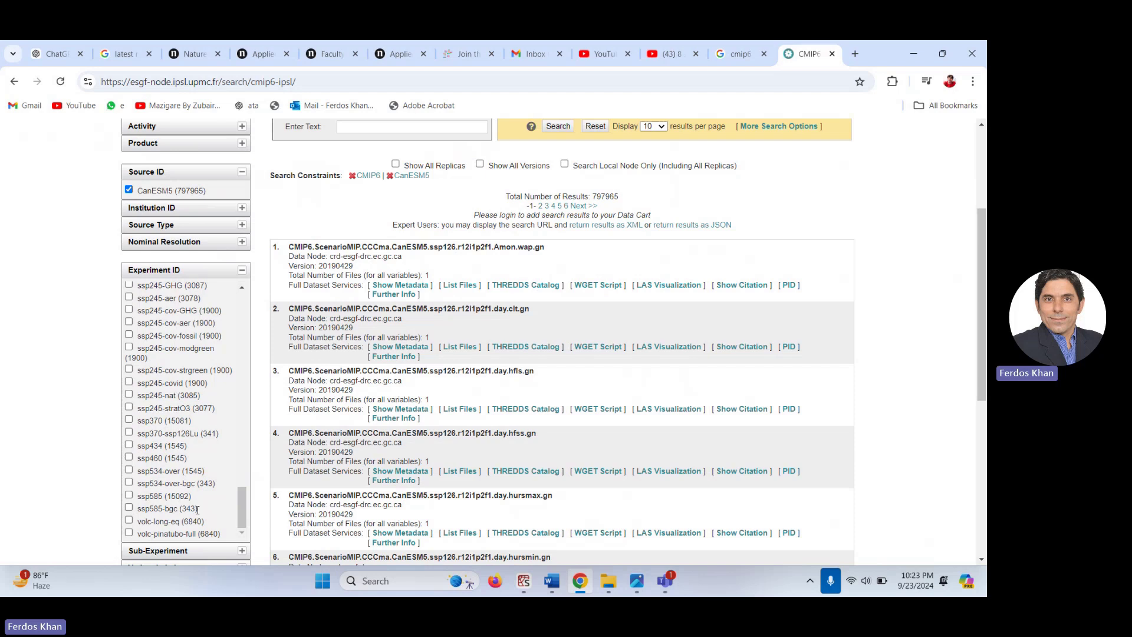
drag(241, 523, 241, 488)
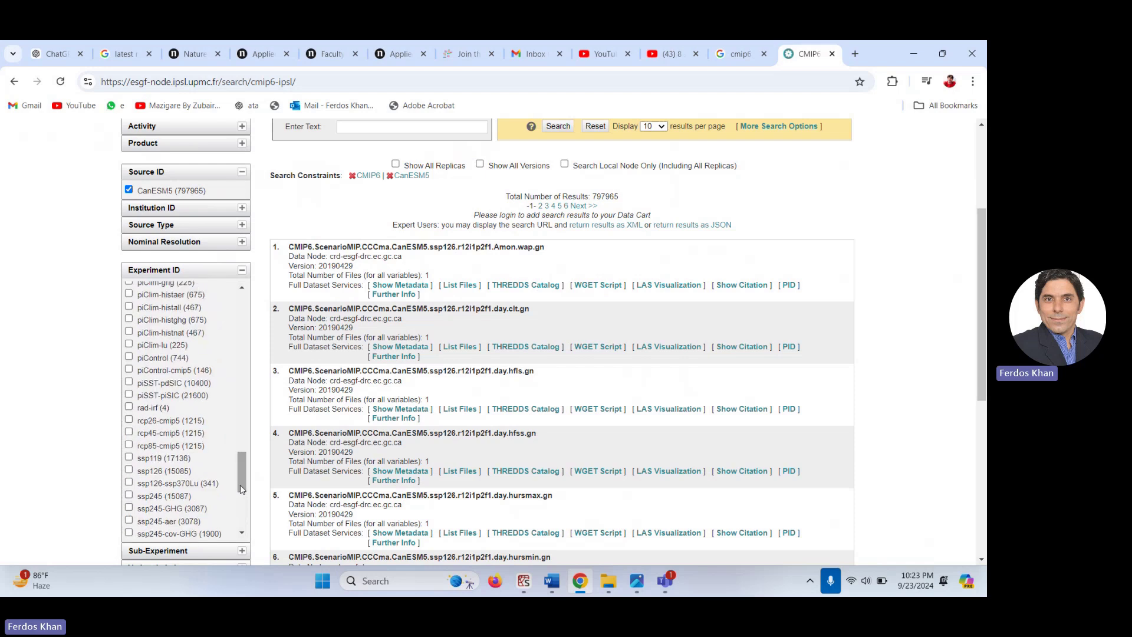
drag(241, 489, 241, 479)
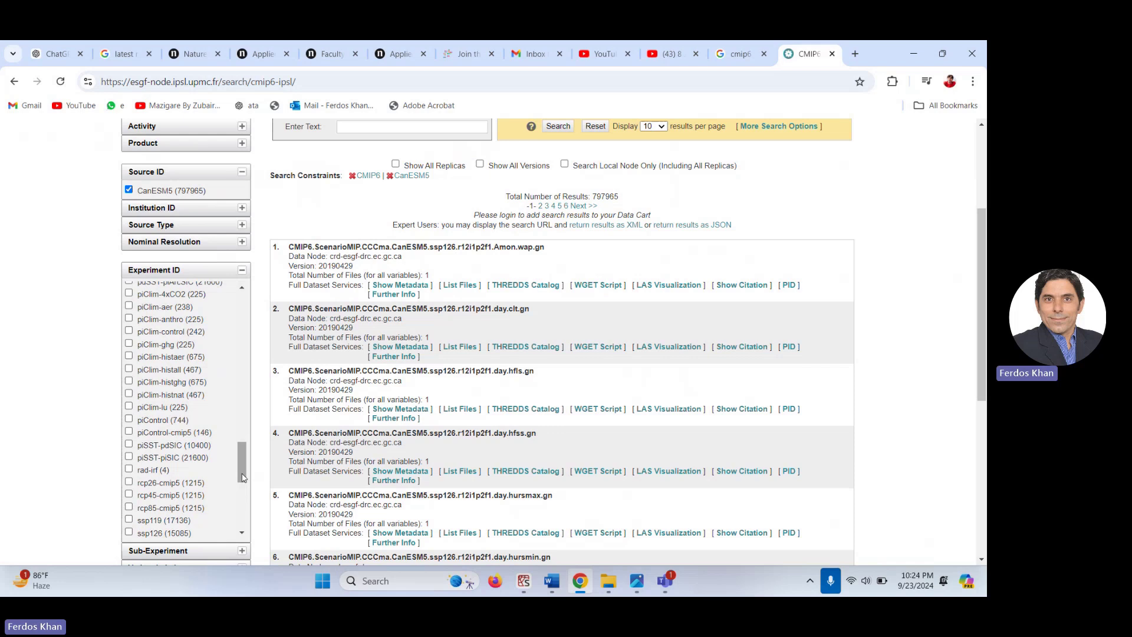
mouse_move(243, 477)
mouse_down()
mouse_move(243, 460)
mouse_move(244, 495)
mouse_up()
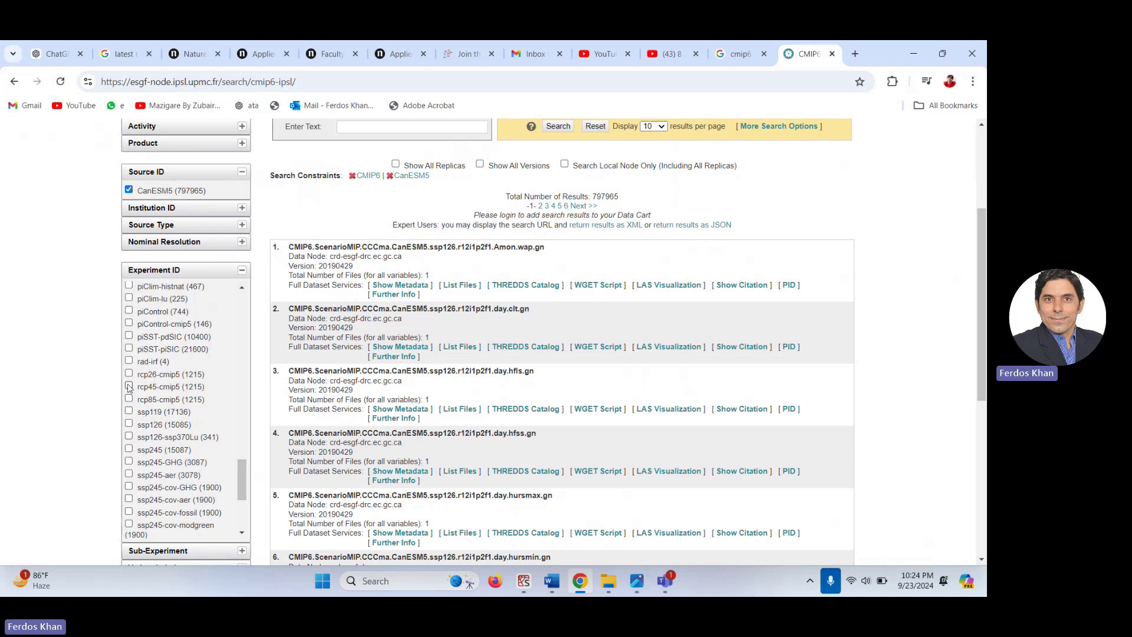
- Add the Experiment ID ssp245 as a filter and rerun the search
click(128, 449)
scroll(241, 489, down, 3)
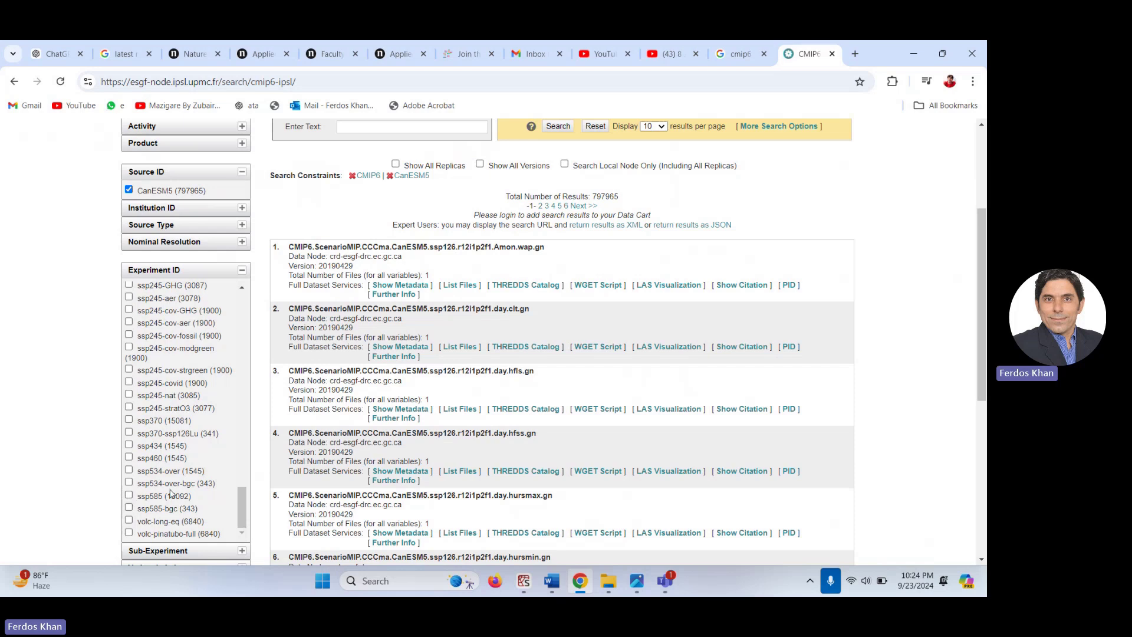
mouse_move(239, 510)
mouse_down()
mouse_move(241, 490)
mouse_move(244, 524)
mouse_up()
drag(244, 522, 246, 487)
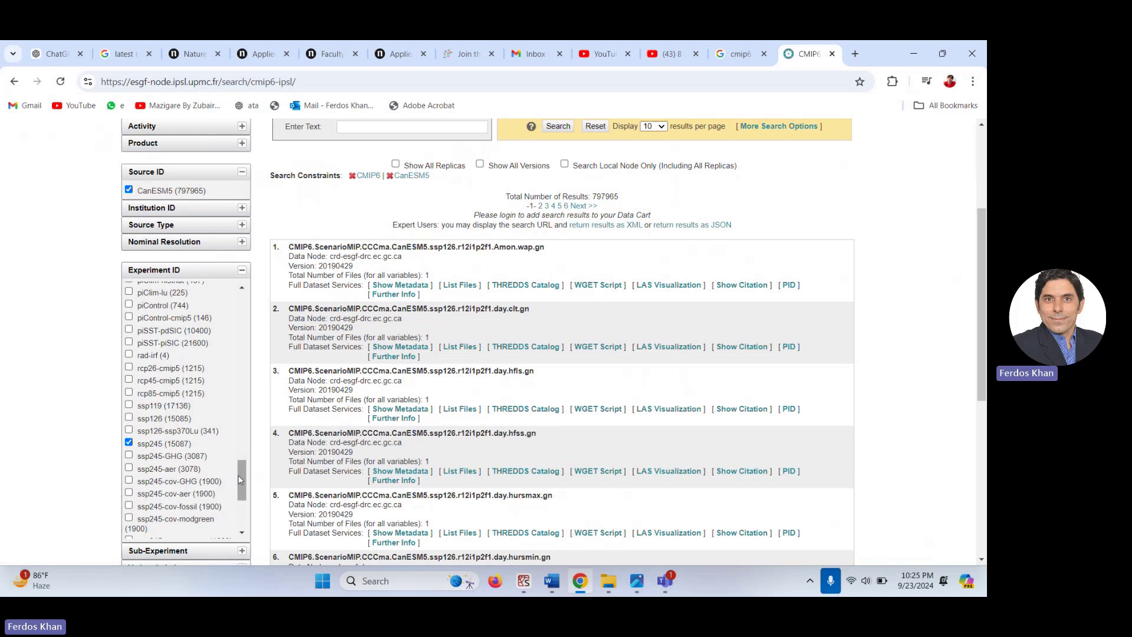
scroll(241, 475, down, 3)
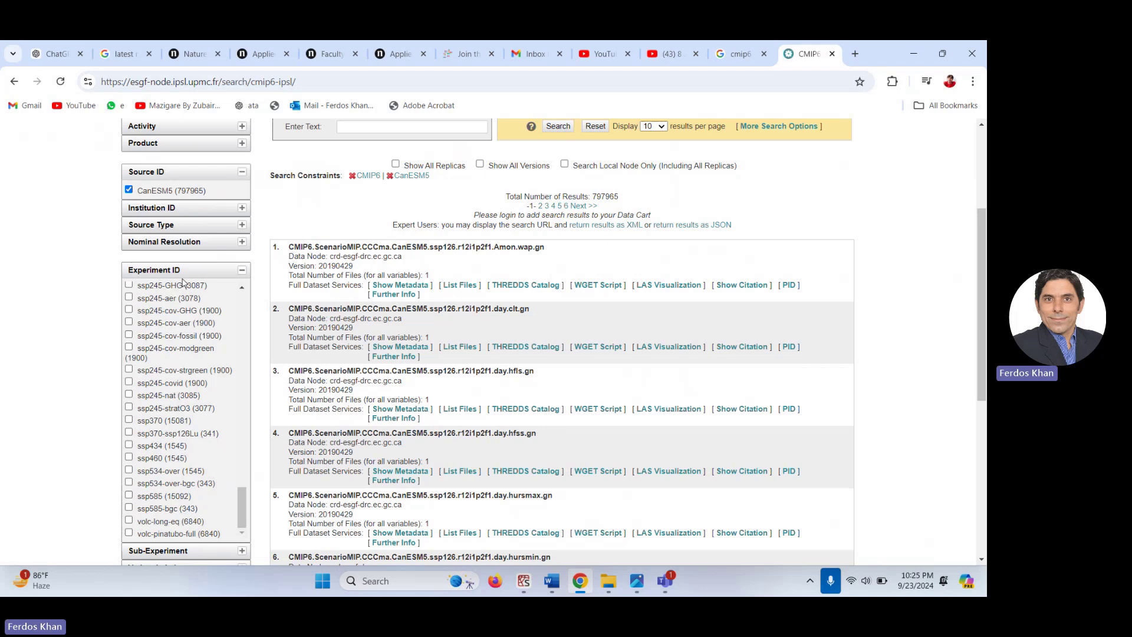
click(557, 126)
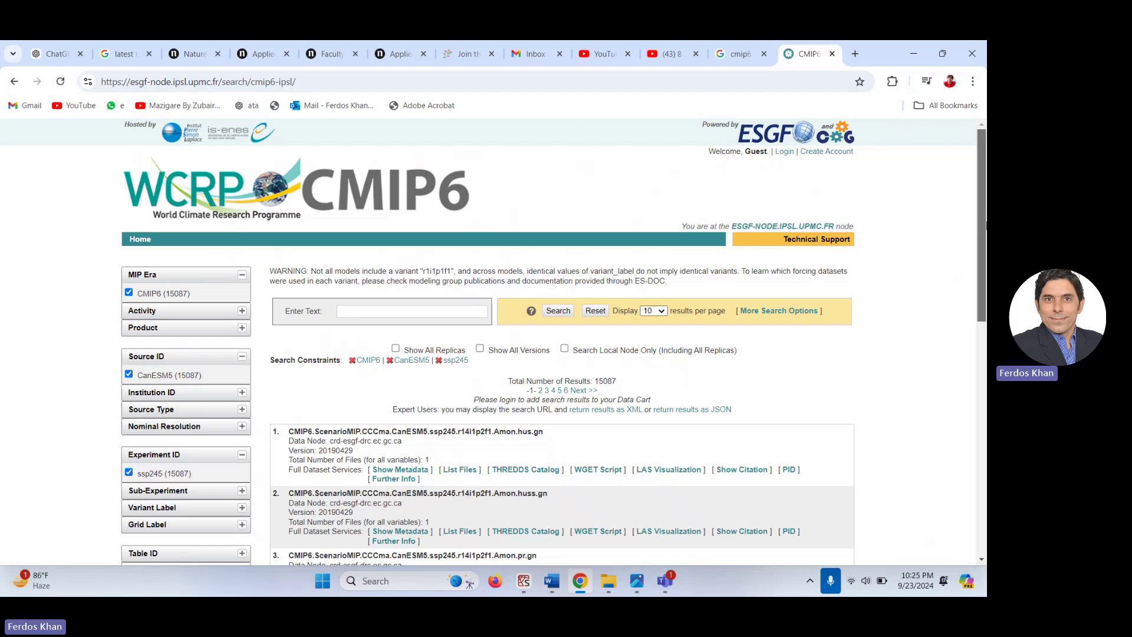
- Examine the options under the Sub-Experiment and Variant Label filters, collapsing each one again
drag(982, 226, 983, 337)
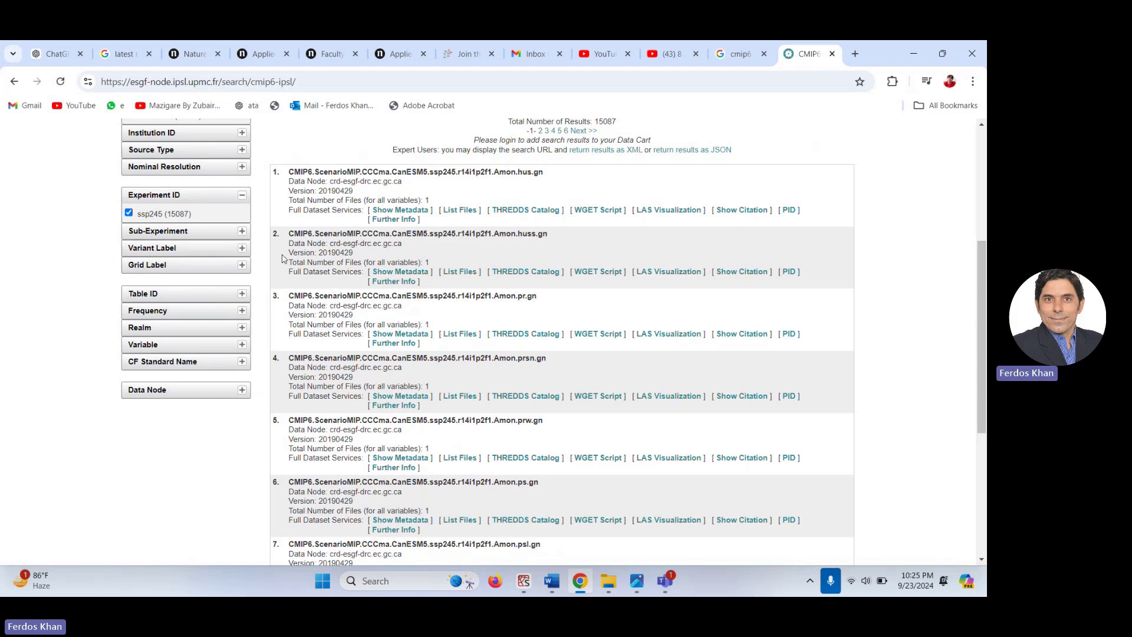
click(243, 231)
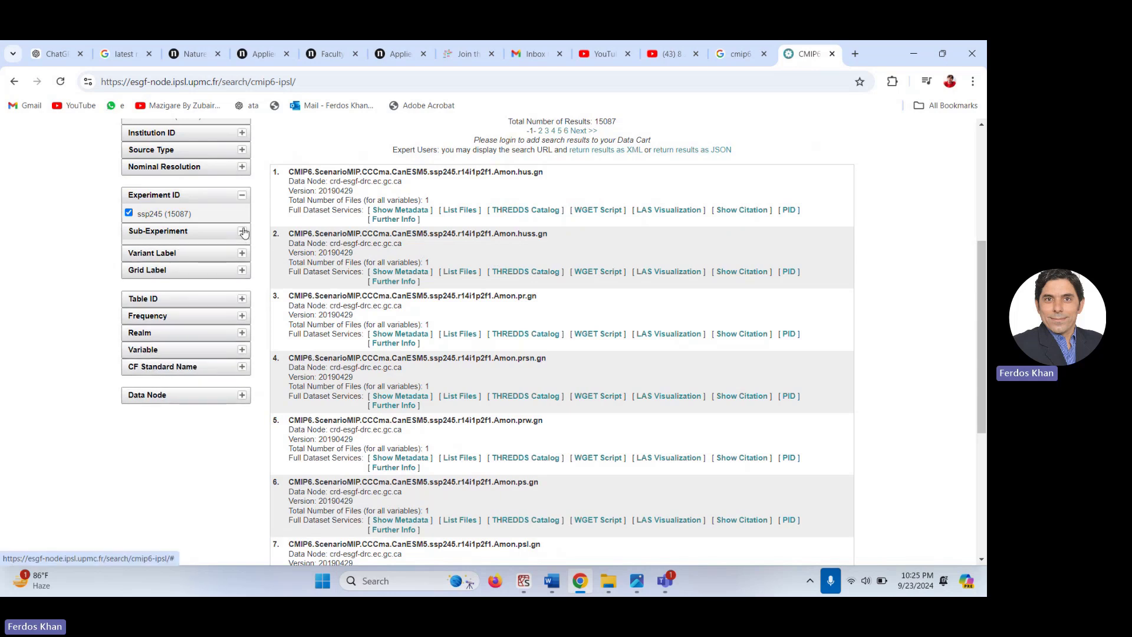
click(243, 249)
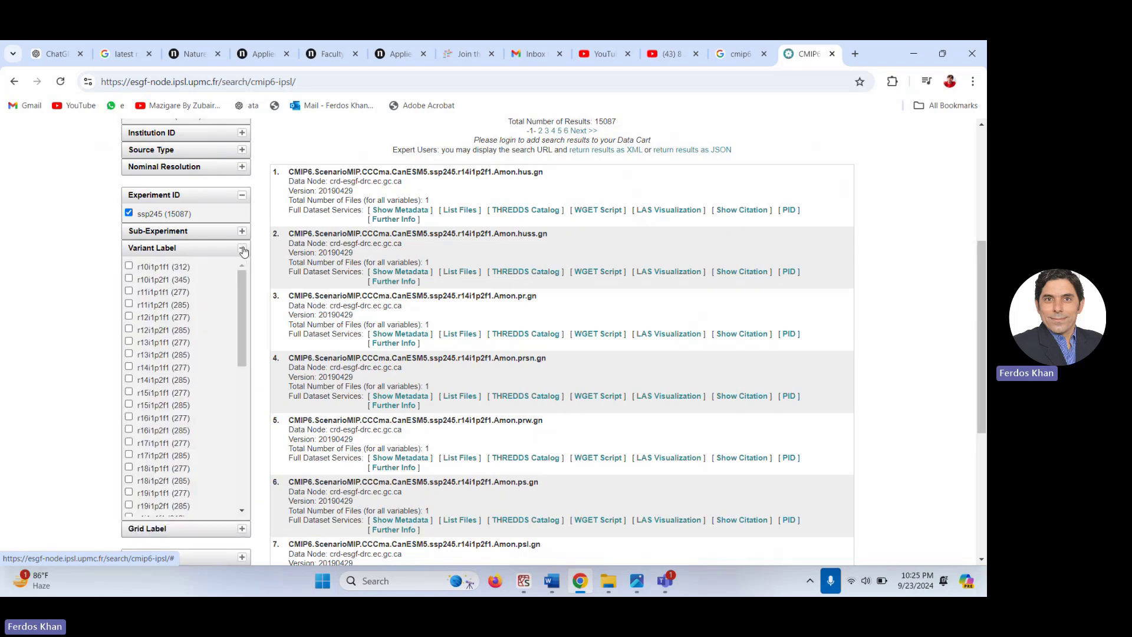
drag(240, 284, 240, 301)
scroll(240, 301, down, 3)
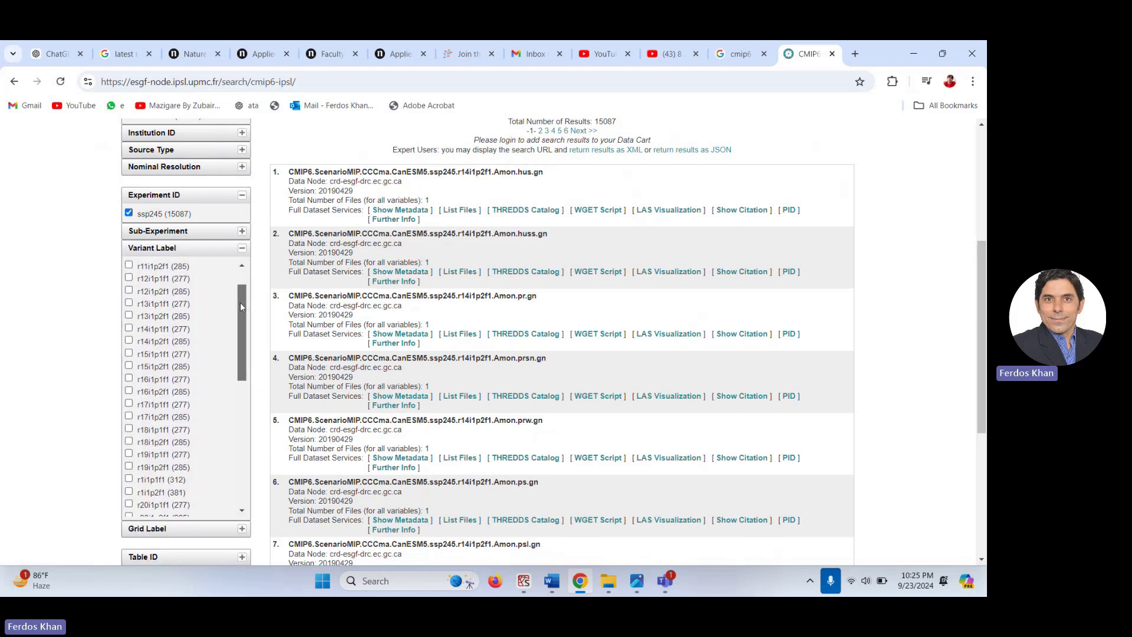
scroll(247, 319, up, 4)
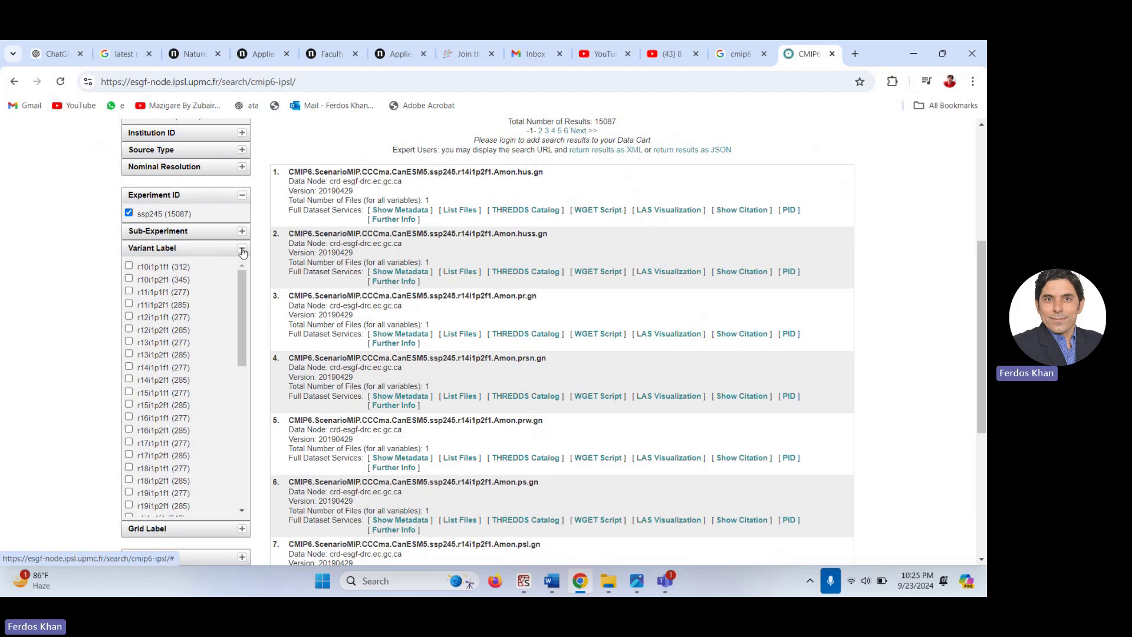
click(241, 250)
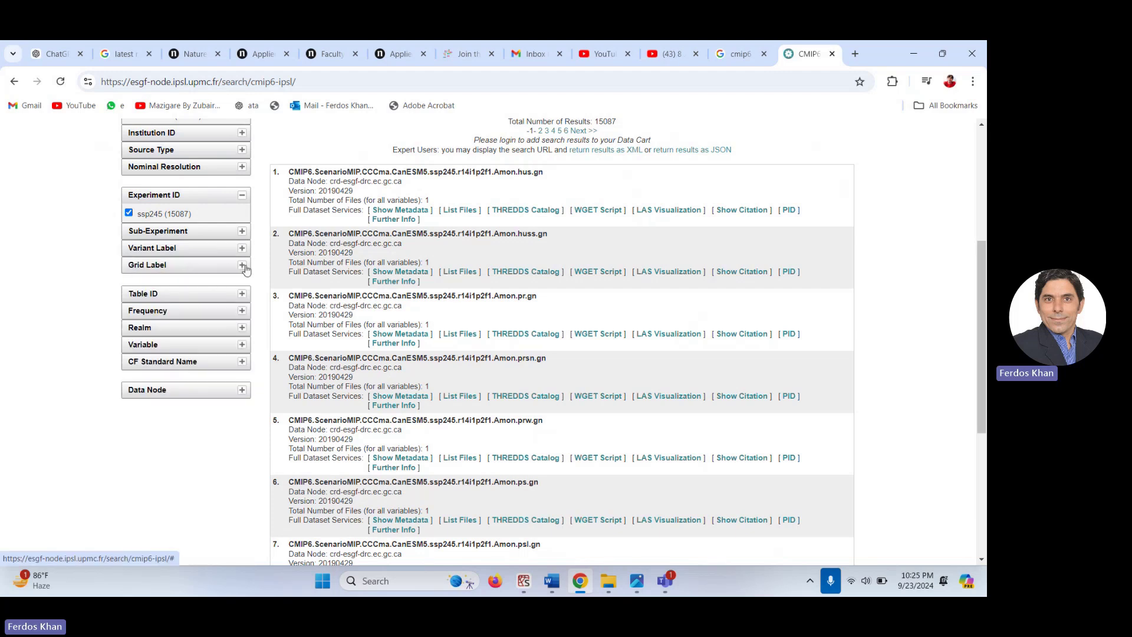
- Examine the options under the Grid Label and Table ID filters, collapsing each one again
click(242, 265)
click(244, 267)
click(241, 295)
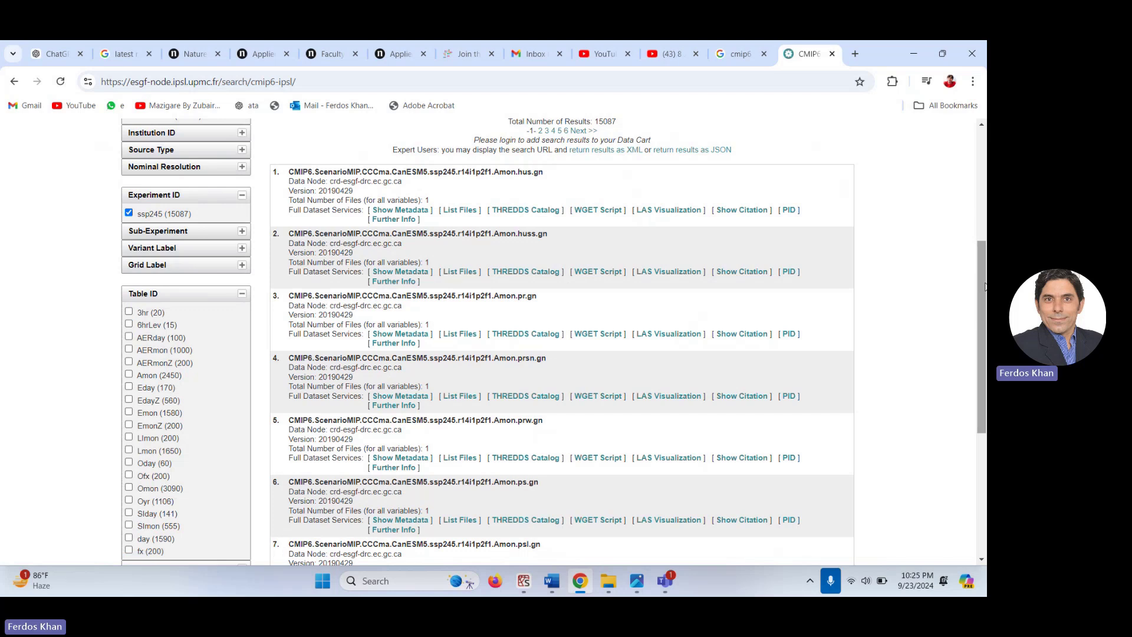
drag(985, 287, 983, 341)
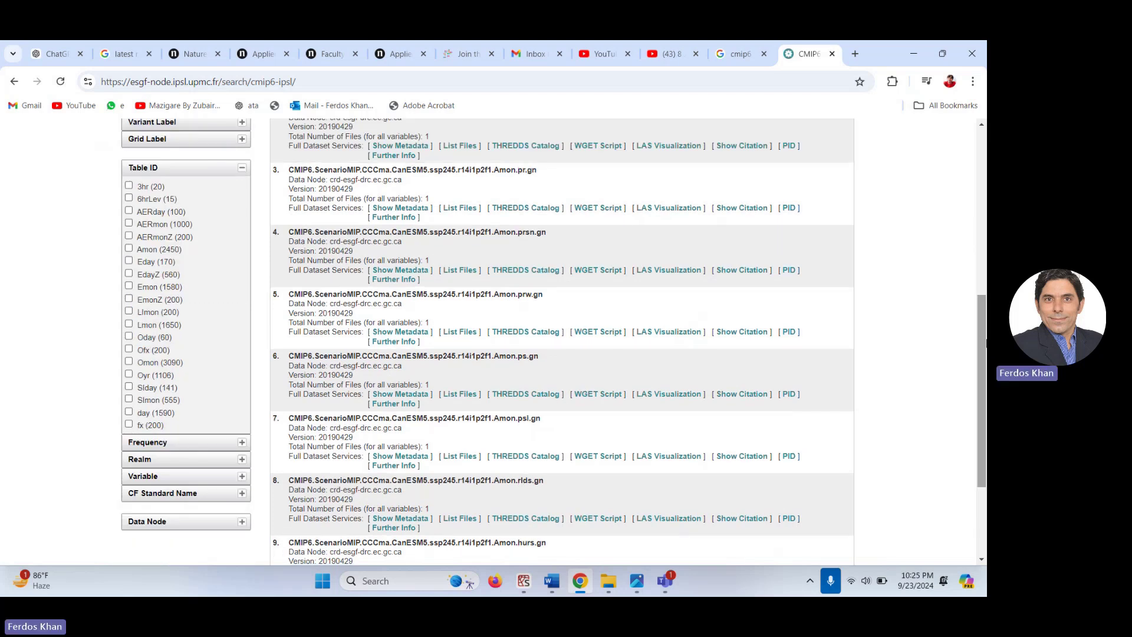
scroll(256, 271, up, 3)
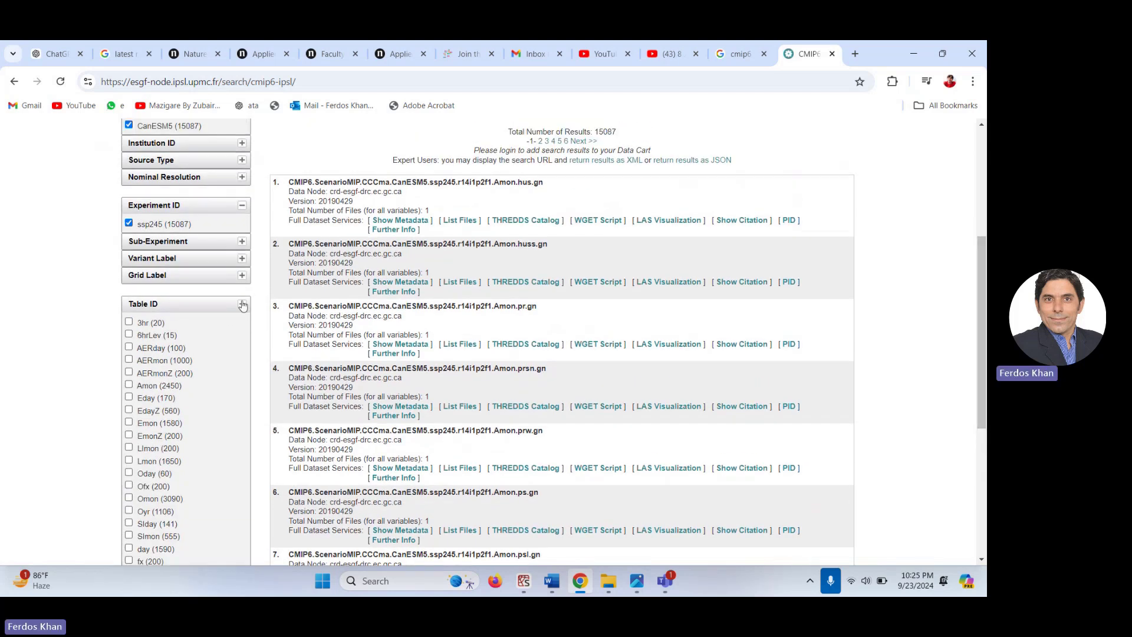
click(242, 305)
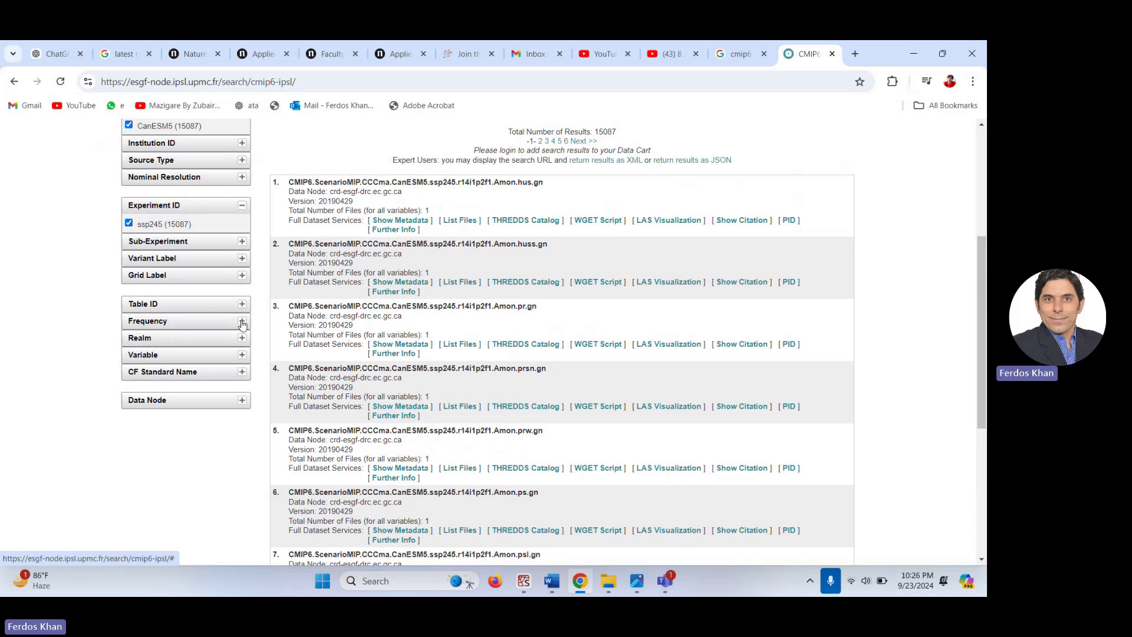
- Add the Frequency day as a filter and rerun the search
click(242, 321)
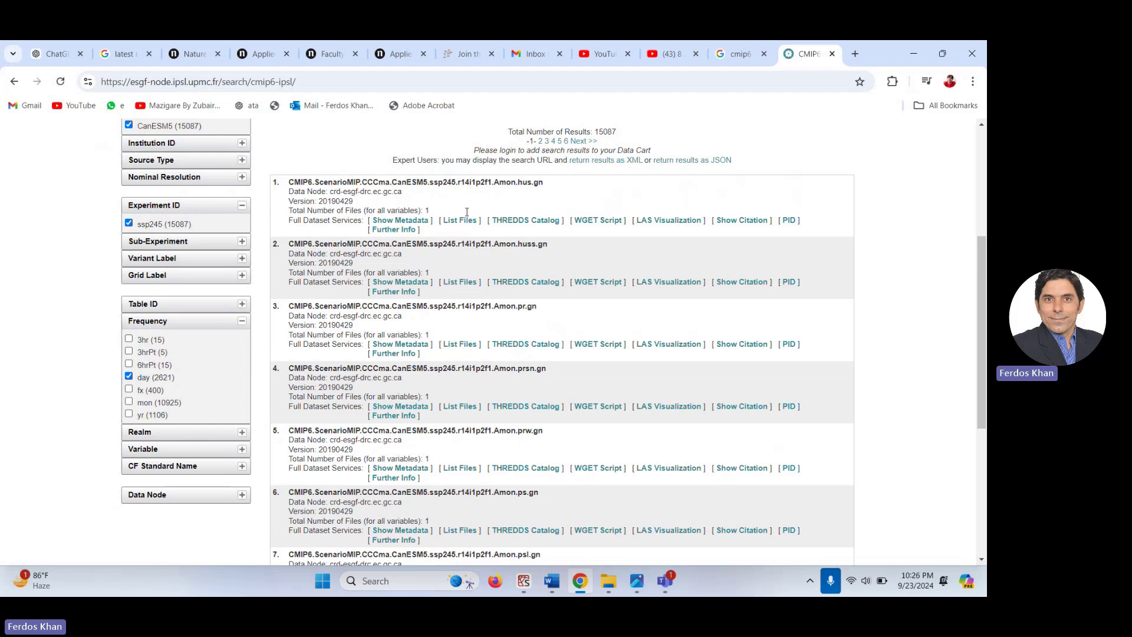
scroll(981, 253, up, 4)
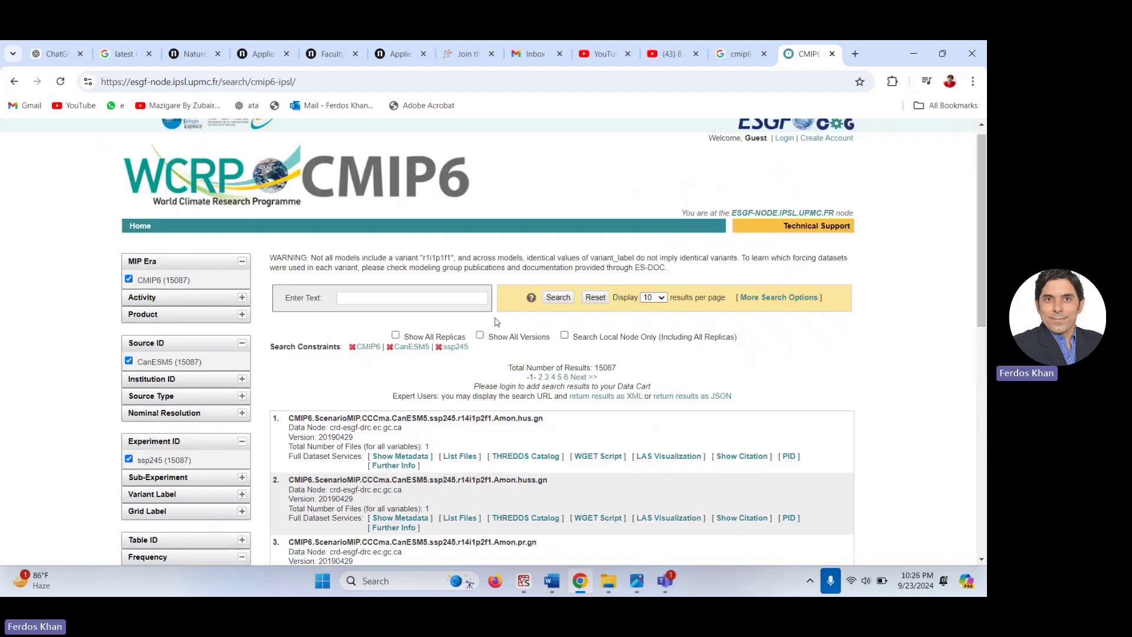
click(566, 299)
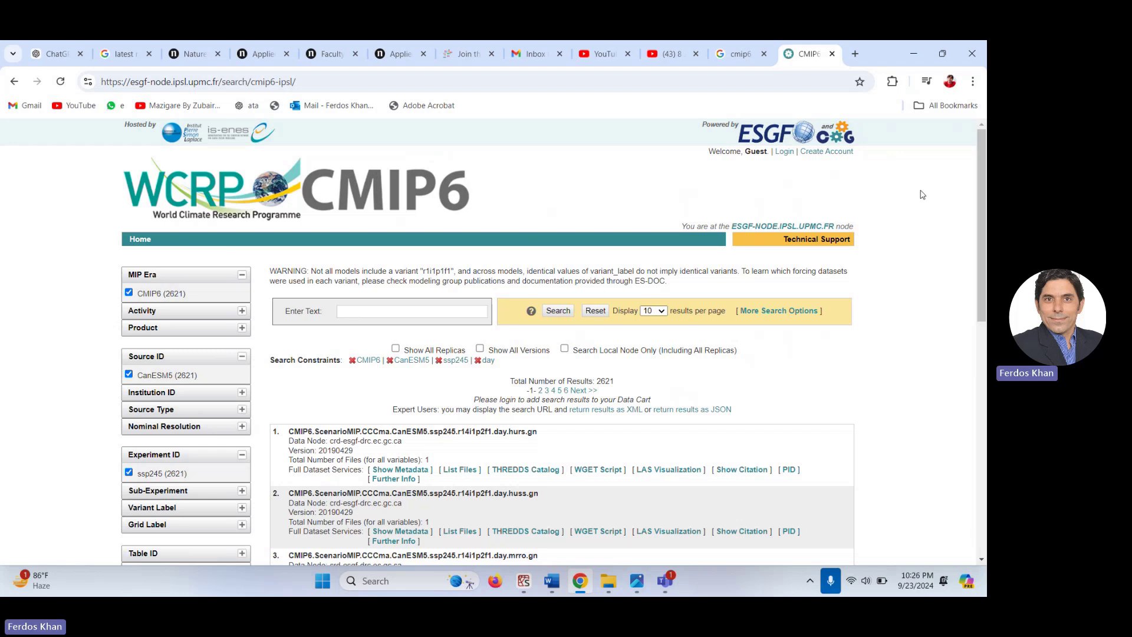
- Examine the options under the Realm filter and collapse it again
drag(979, 201, 983, 334)
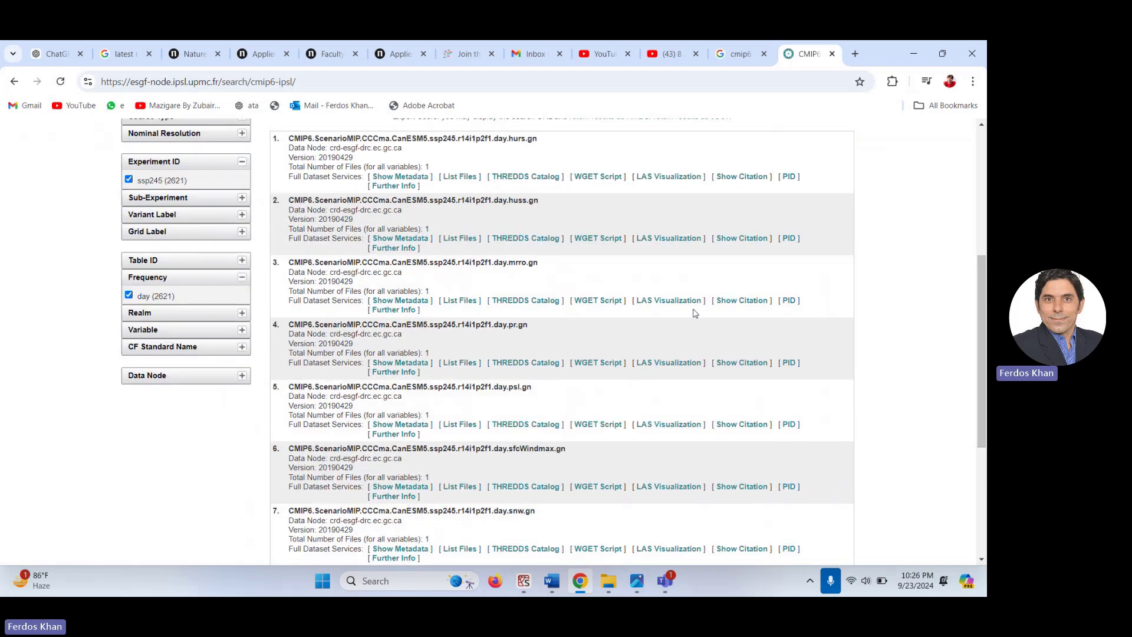
click(240, 314)
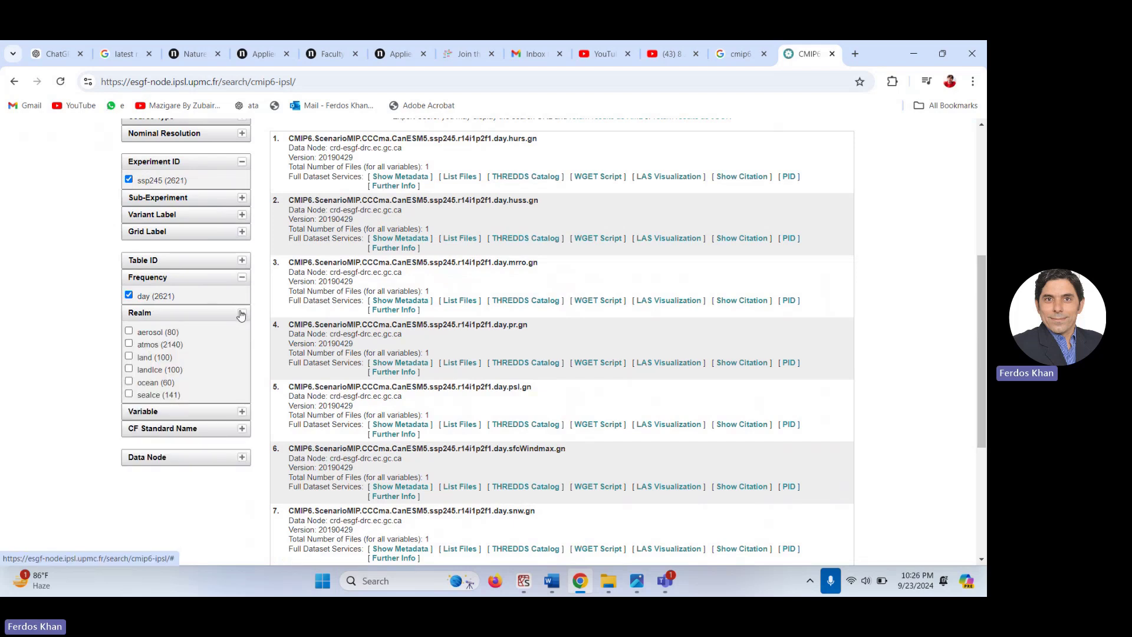
click(240, 314)
- Add the variables pr, tasmax and tasmin as filters and rerun the search
click(242, 330)
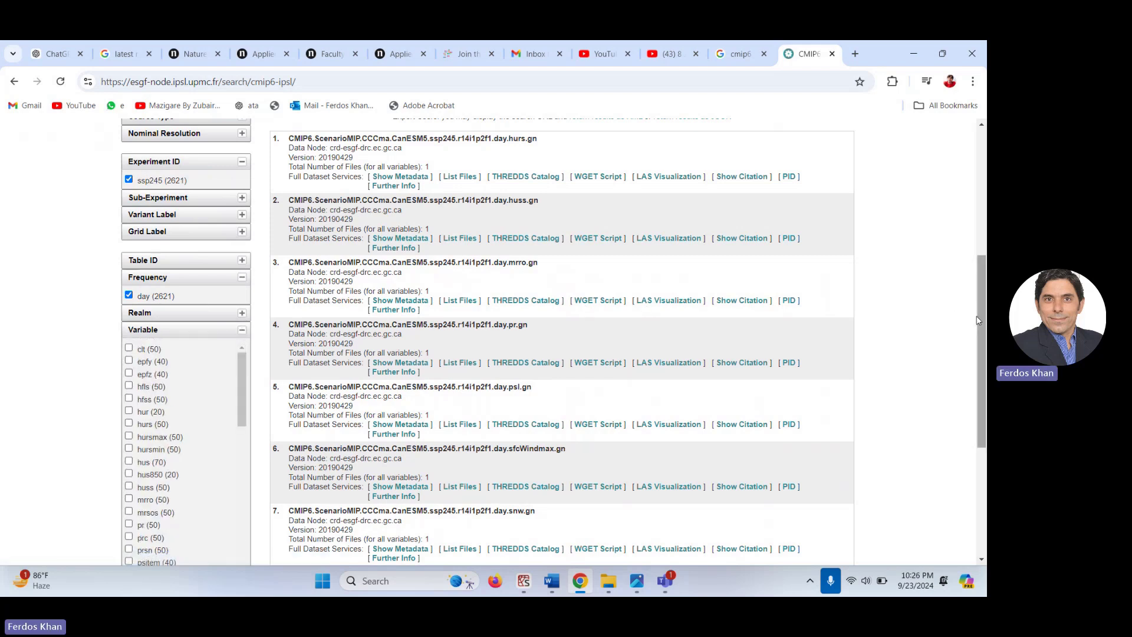
drag(979, 320, 978, 384)
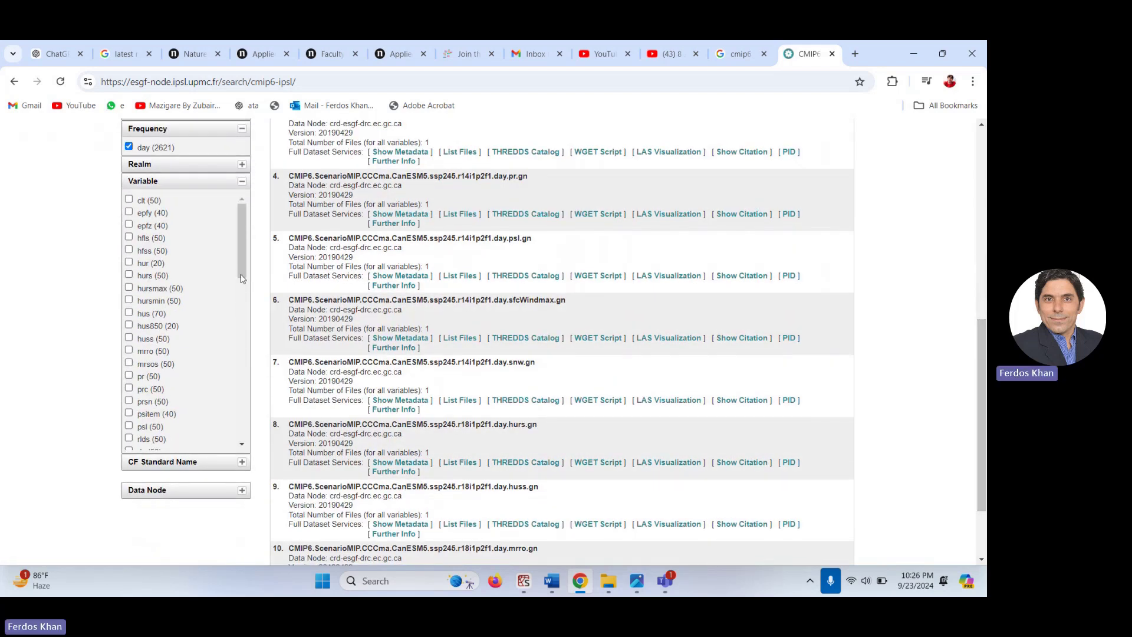
click(129, 376)
drag(241, 246, 243, 360)
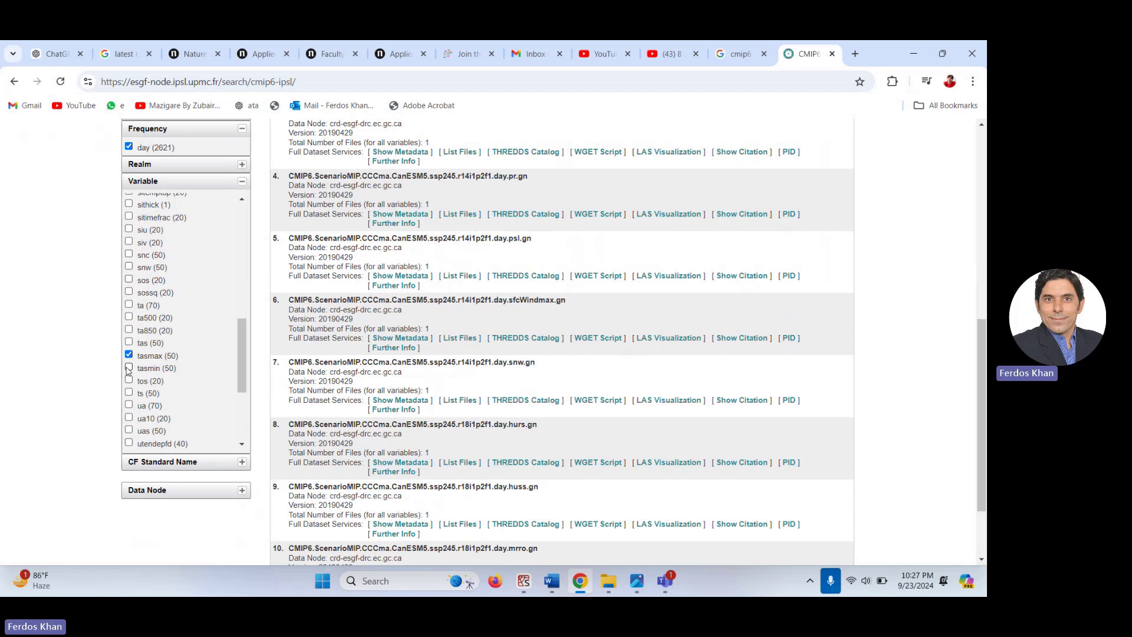
click(128, 369)
drag(242, 369, 242, 432)
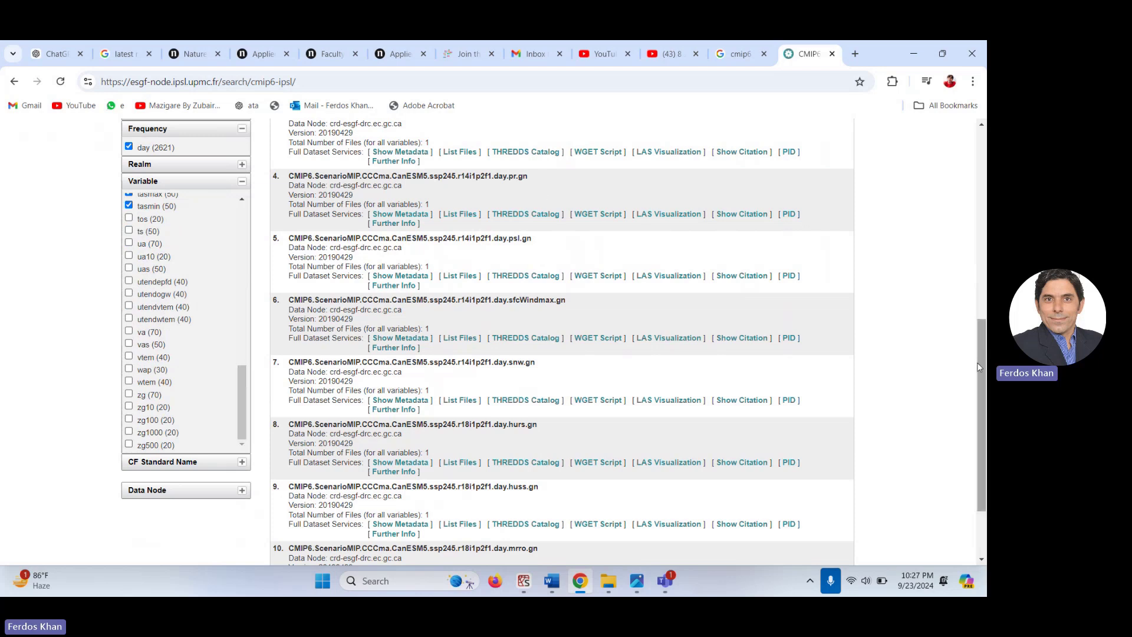
drag(978, 366, 980, 199)
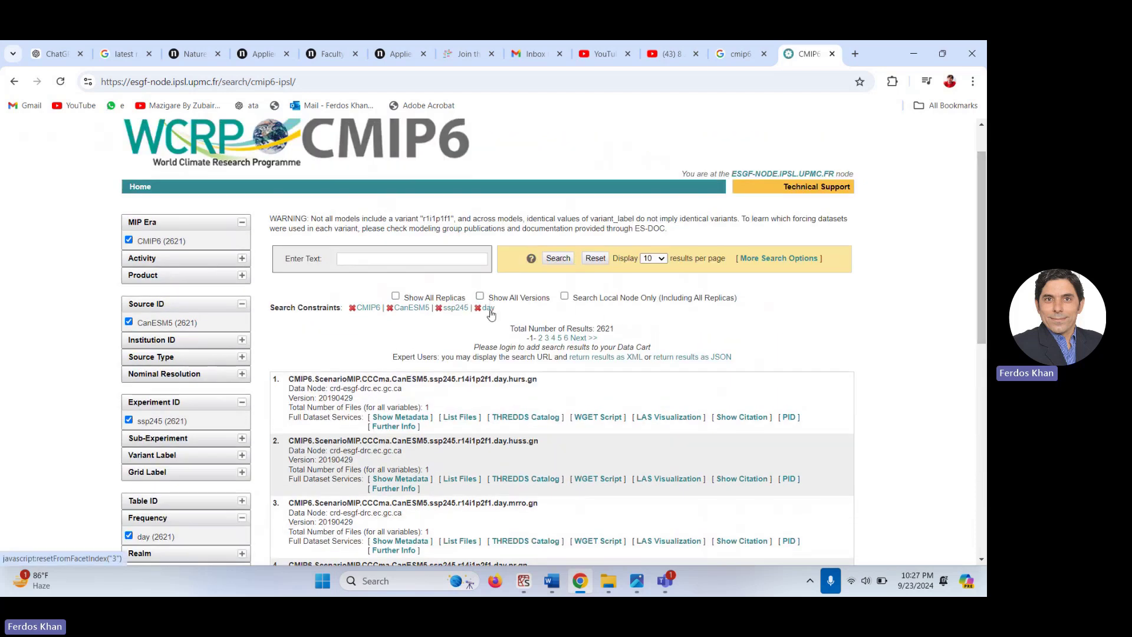
click(558, 258)
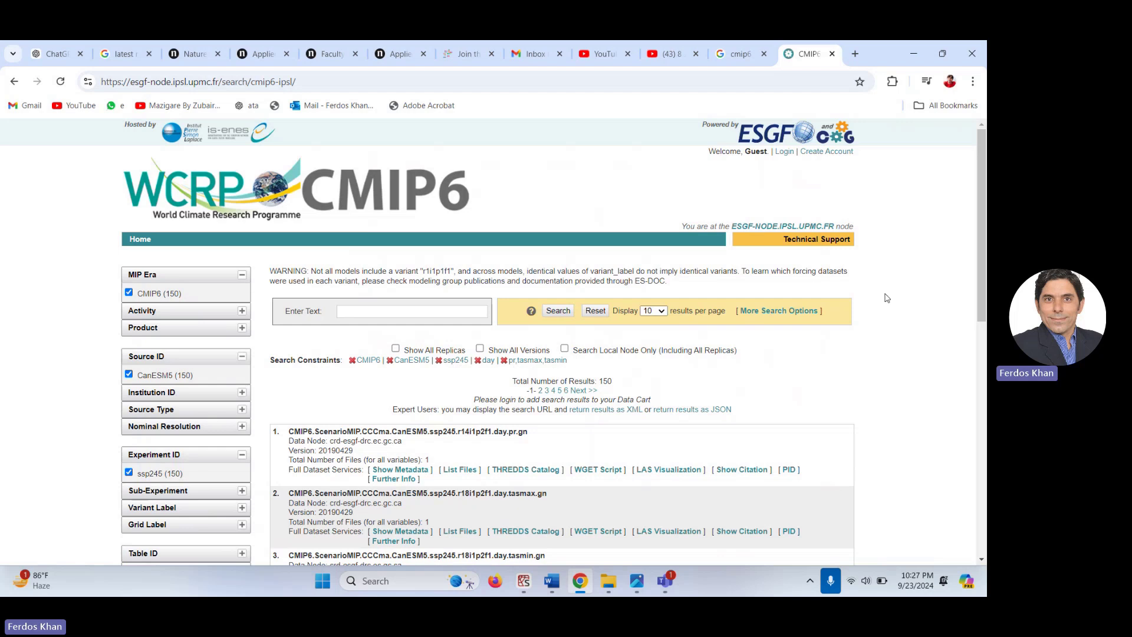
- Examine the options under the CF Standard Name filter and collapse it again
drag(982, 242, 982, 353)
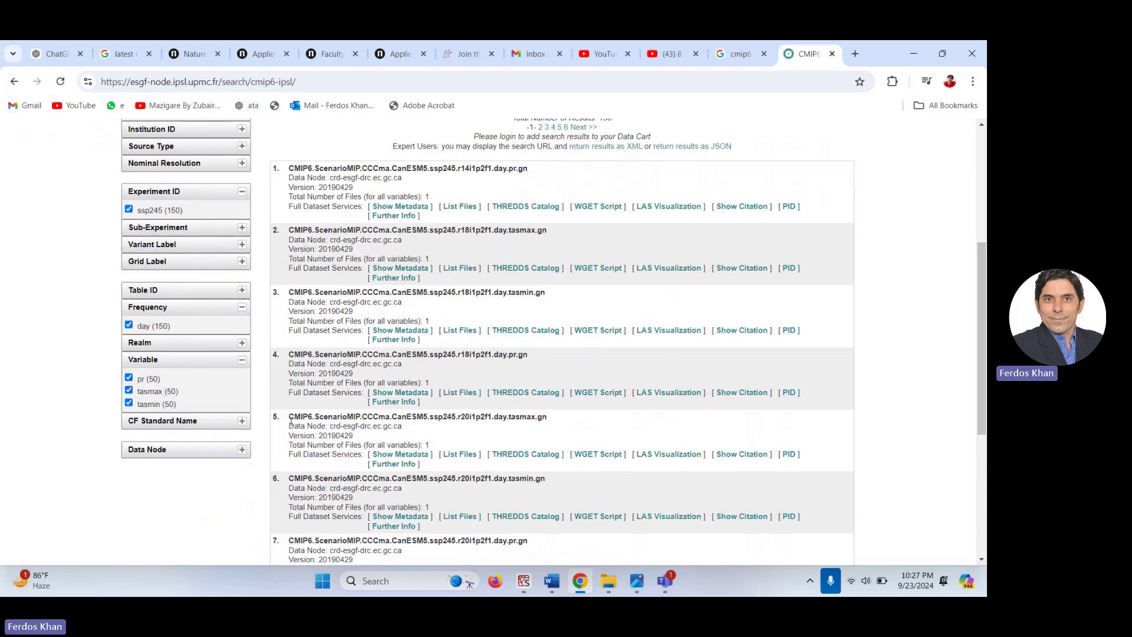
click(241, 422)
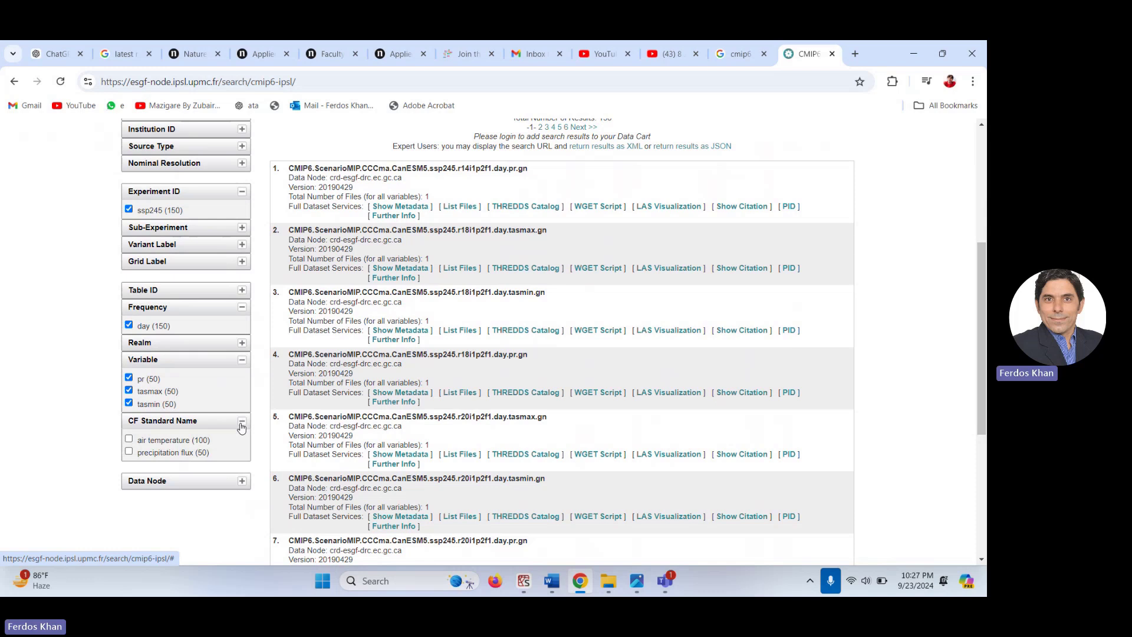
click(241, 425)
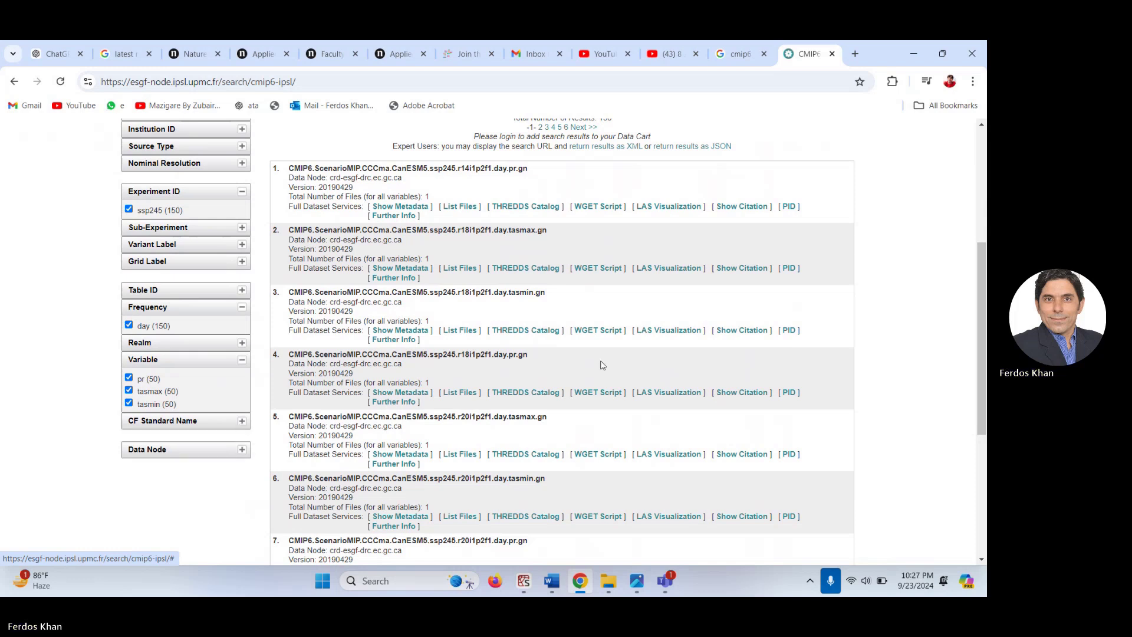
- Try to list the files of the first dataset, CanESM5.ssp245.r14i1p2f1.day.pr.gn, and close the error dialog
drag(986, 341, 986, 272)
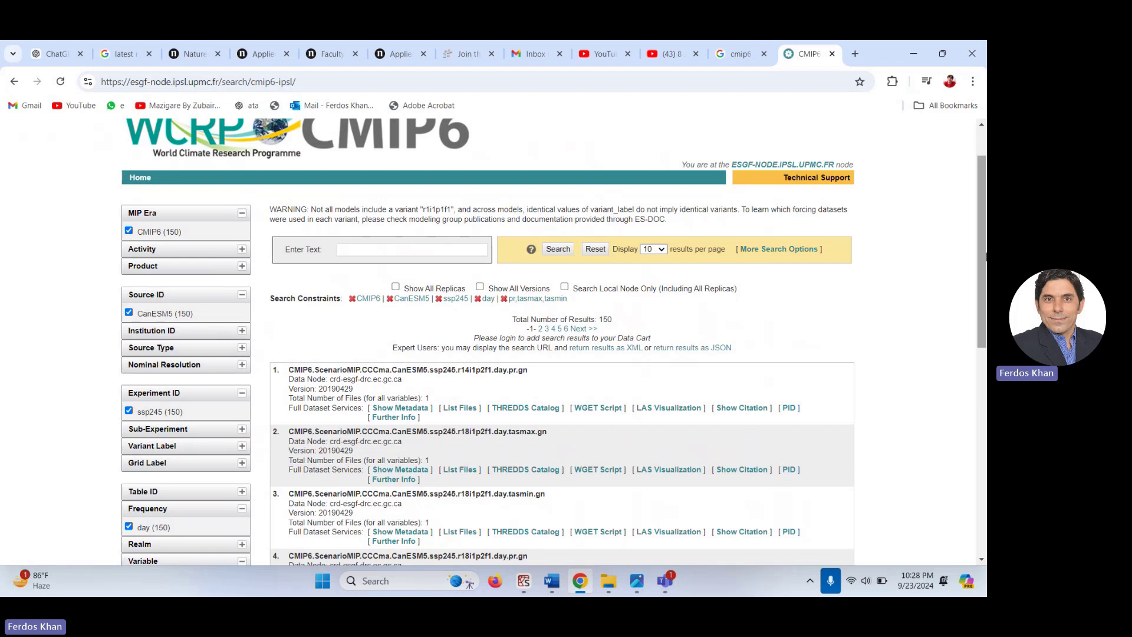
mouse_move(985, 250)
mouse_down()
mouse_move(984, 307)
mouse_move(983, 254)
mouse_up()
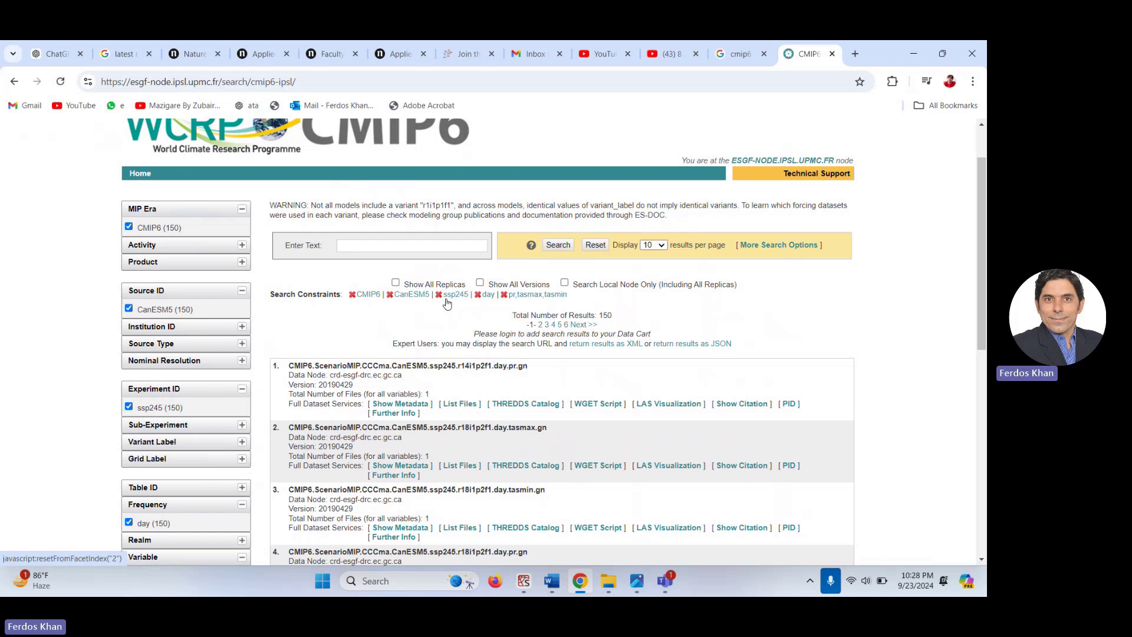
drag(981, 259, 982, 306)
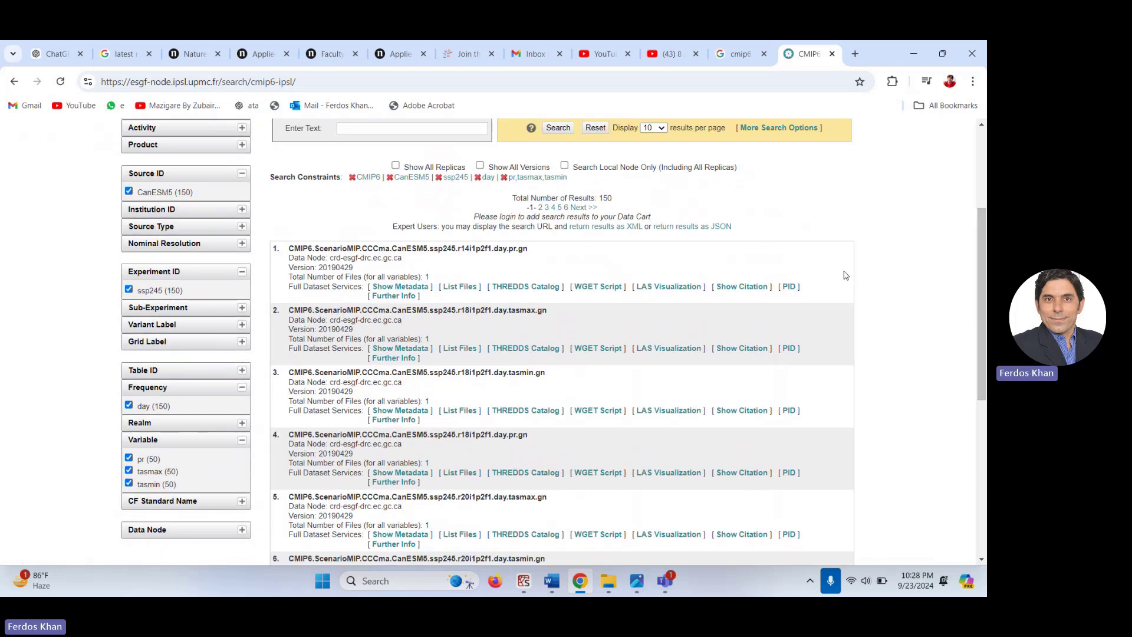
click(461, 288)
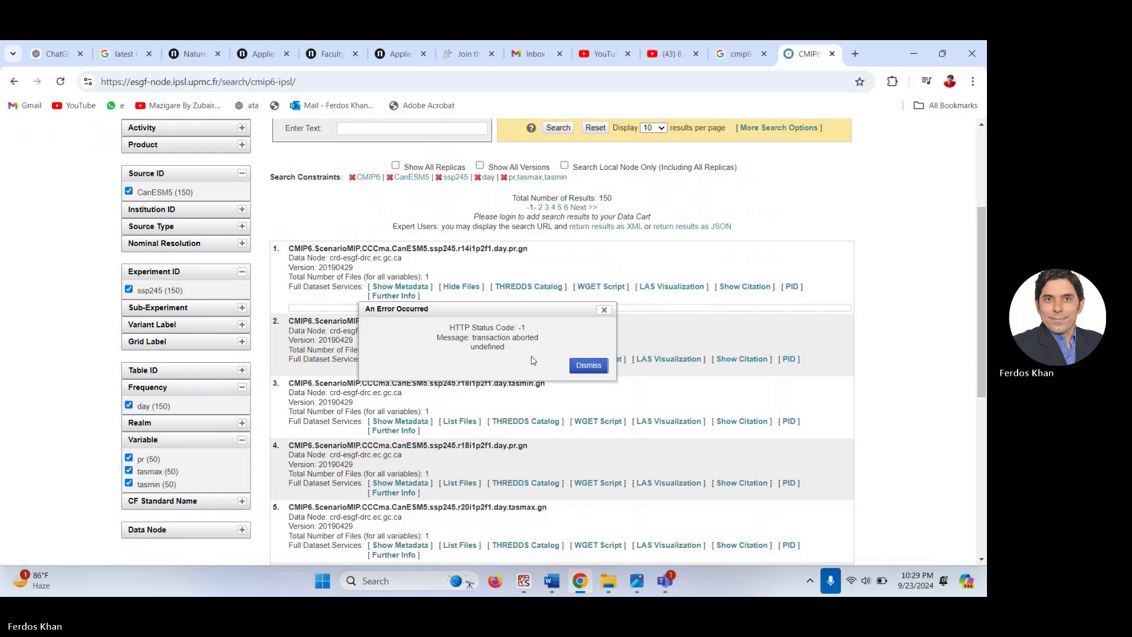
click(604, 310)
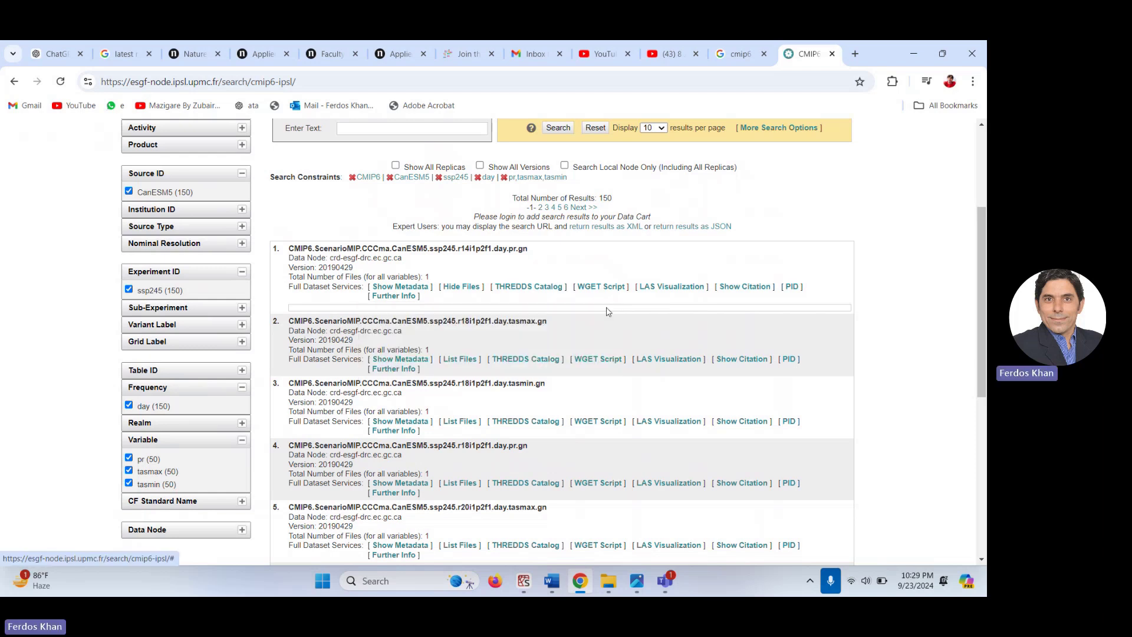
- Hide the first dataset's file list, request it once more and dismiss the error dialog
click(461, 287)
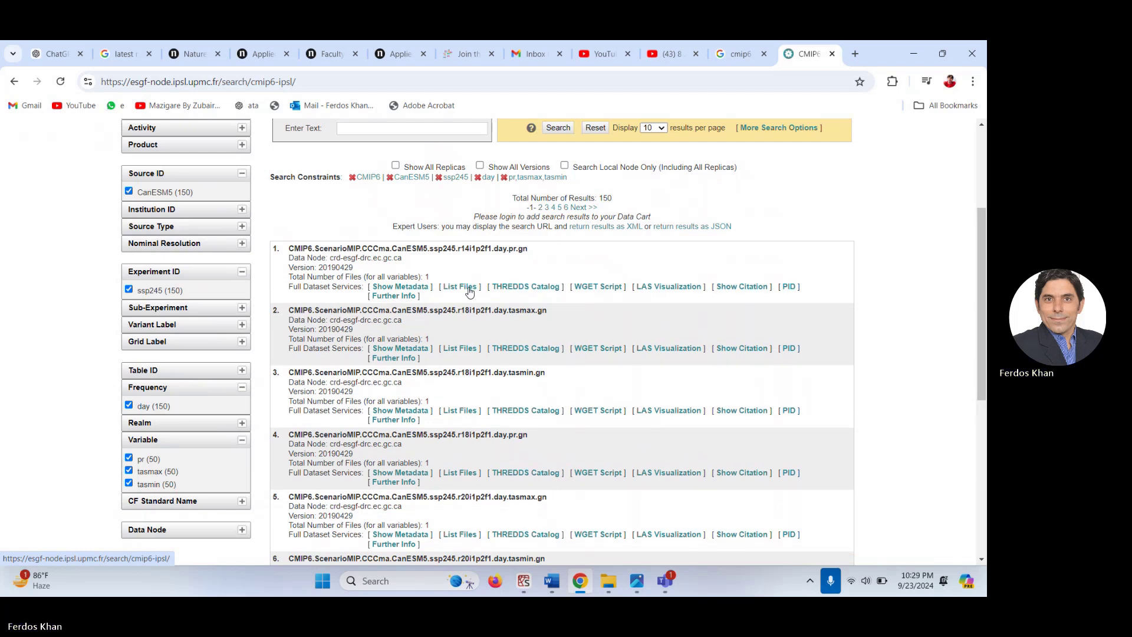
click(469, 290)
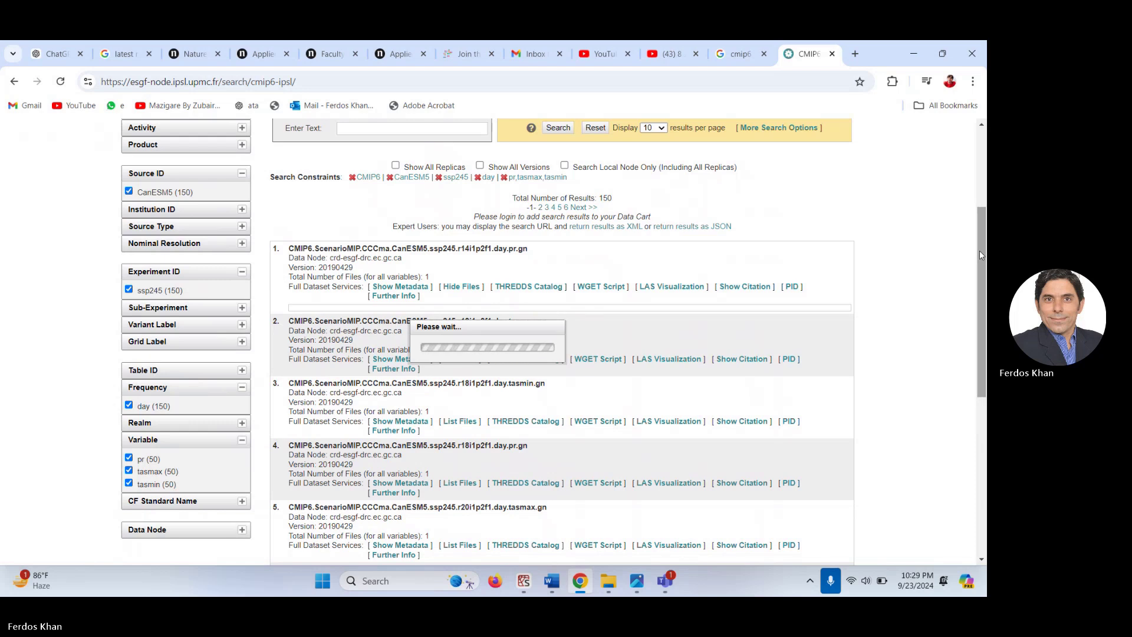
mouse_move(980, 254)
mouse_down()
mouse_move(980, 293)
mouse_move(970, 241)
mouse_up()
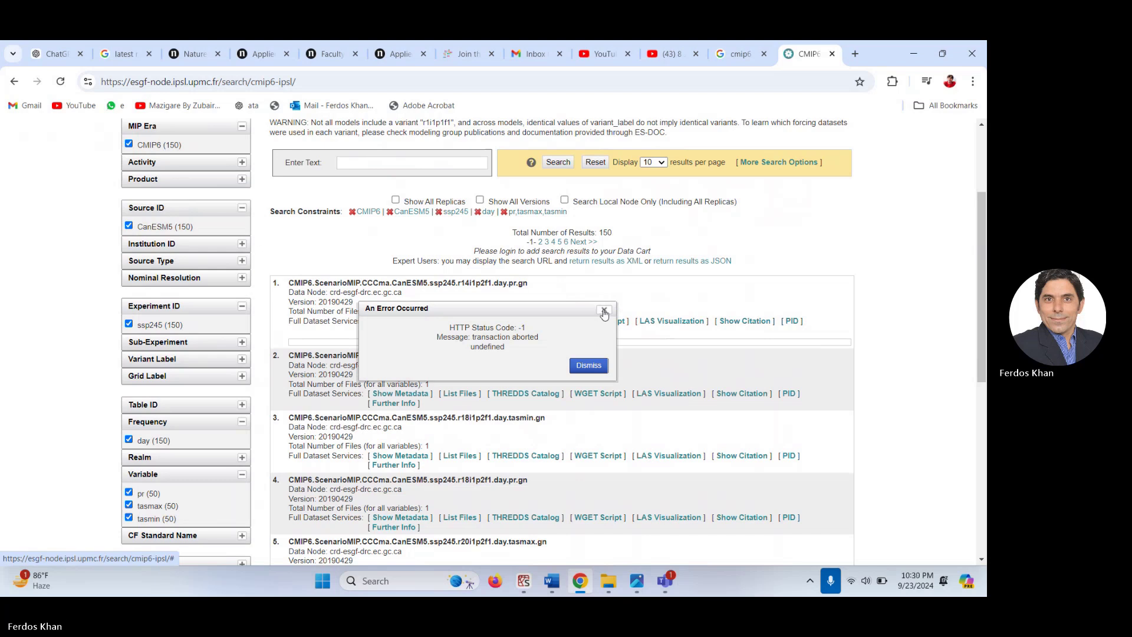
click(588, 365)
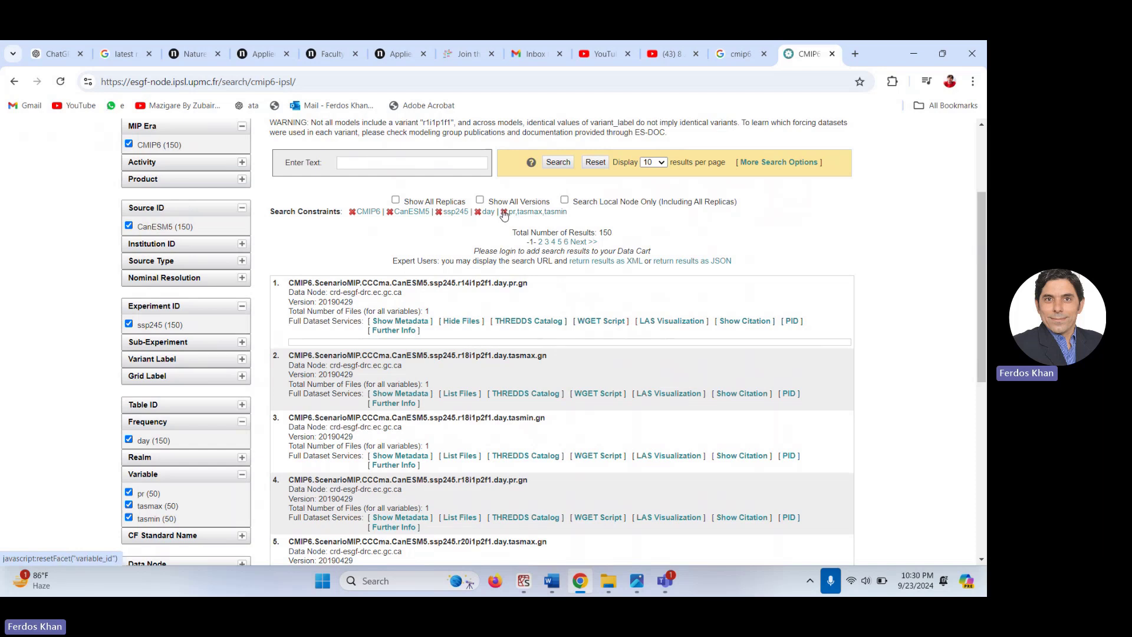
- Replace the pr, tasmax and tasmin variable constraint with pr only and rerun the search
click(504, 212)
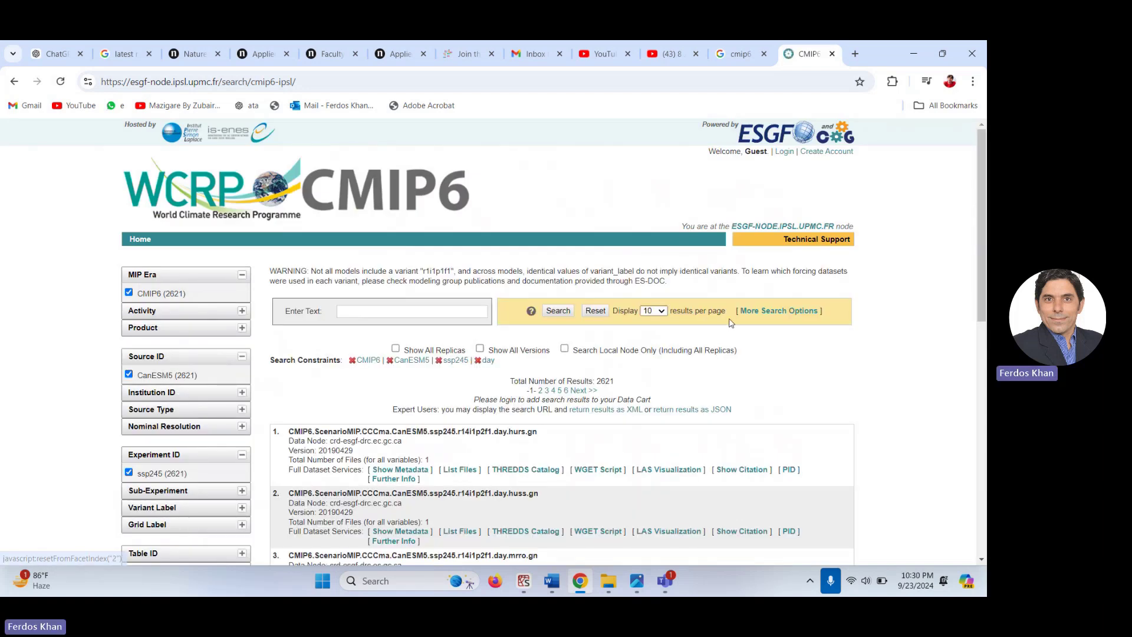
drag(978, 229, 977, 345)
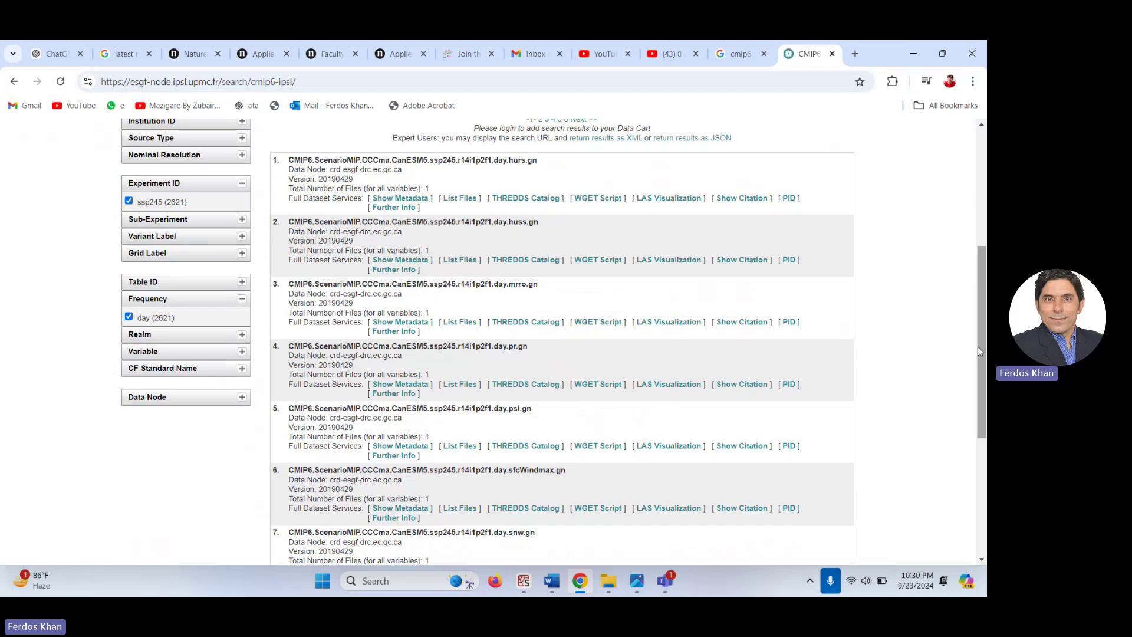
click(240, 352)
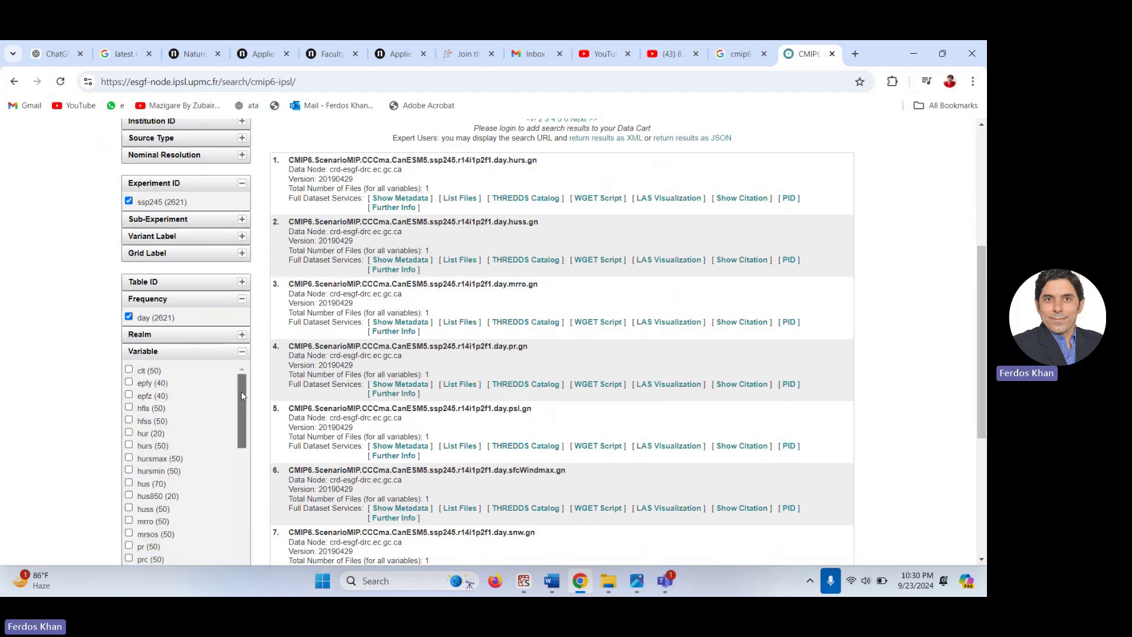
drag(242, 396, 241, 408)
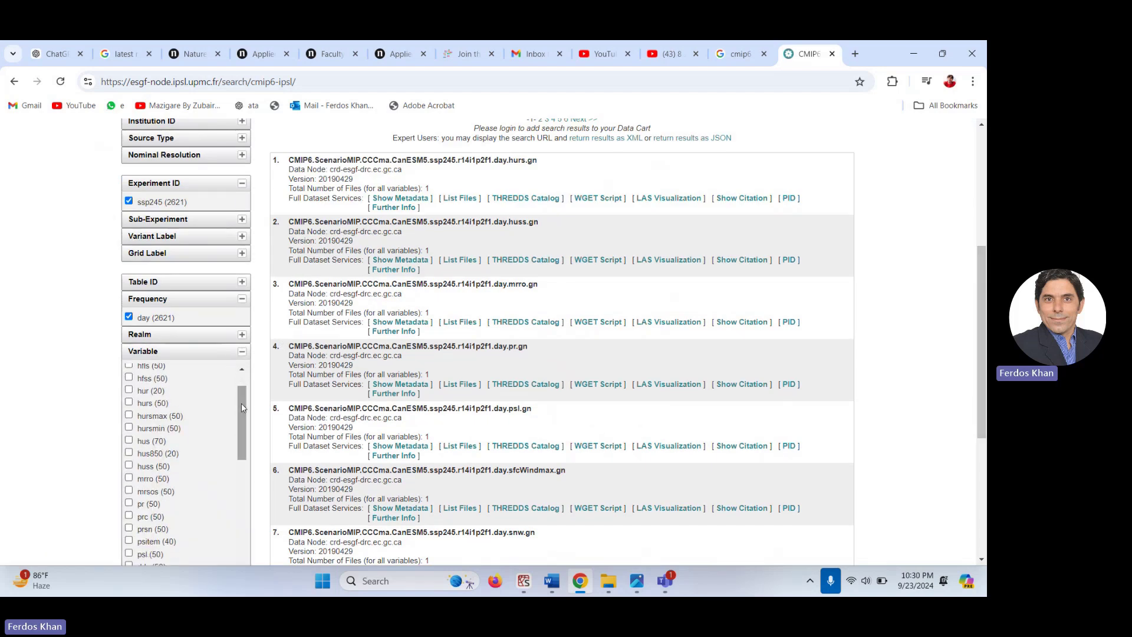
click(129, 503)
drag(982, 316, 982, 199)
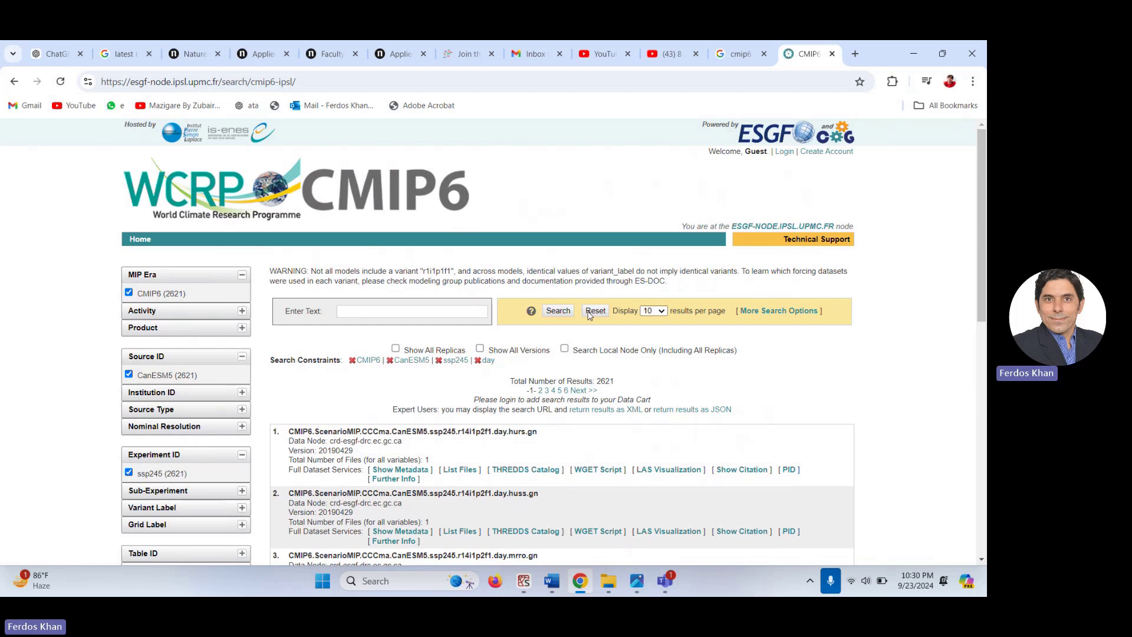
click(558, 310)
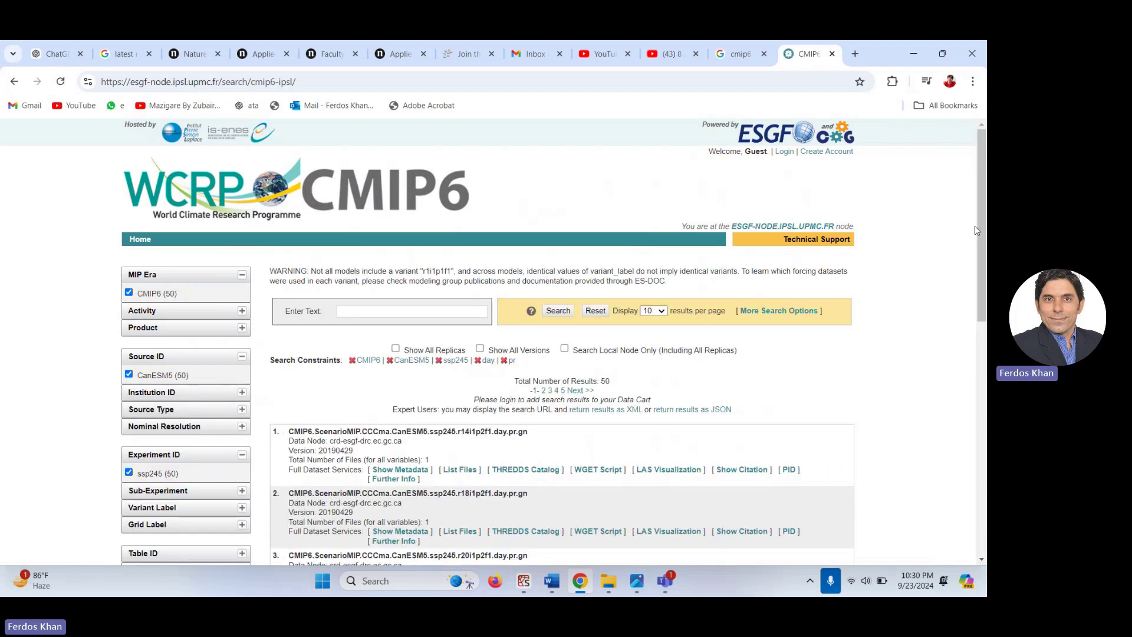
- List the files of the first pr dataset and download pr_day_CanESM5_ssp245_r14i1p2f1_gn_20150101-21001231.nc over HTTP
drag(978, 225, 983, 296)
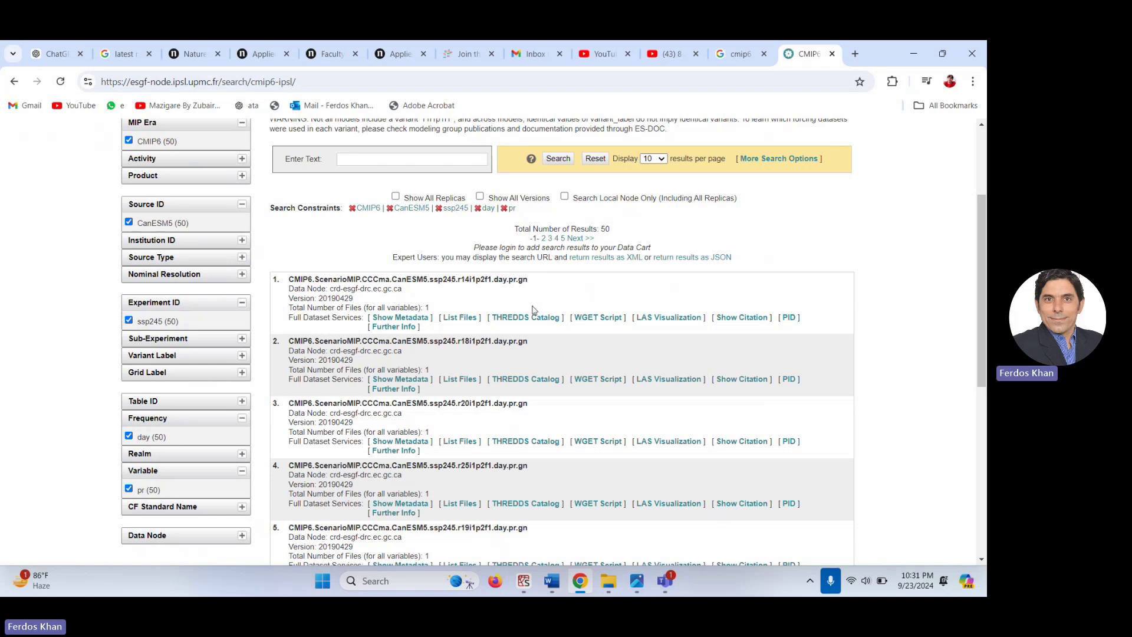
click(464, 319)
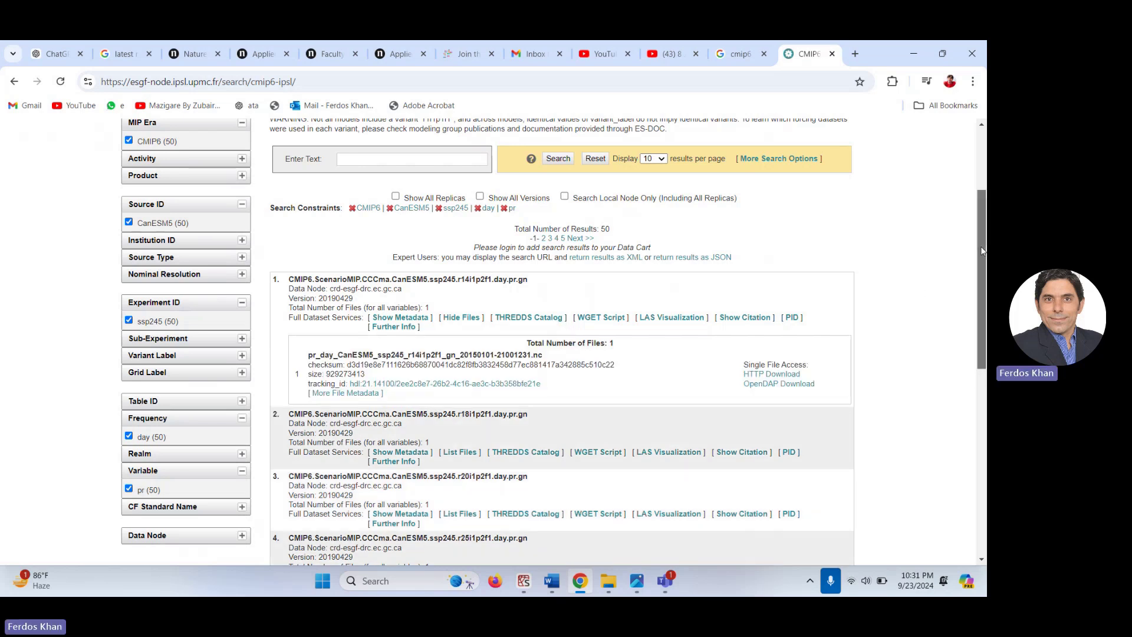
scroll(501, 304, down, 1)
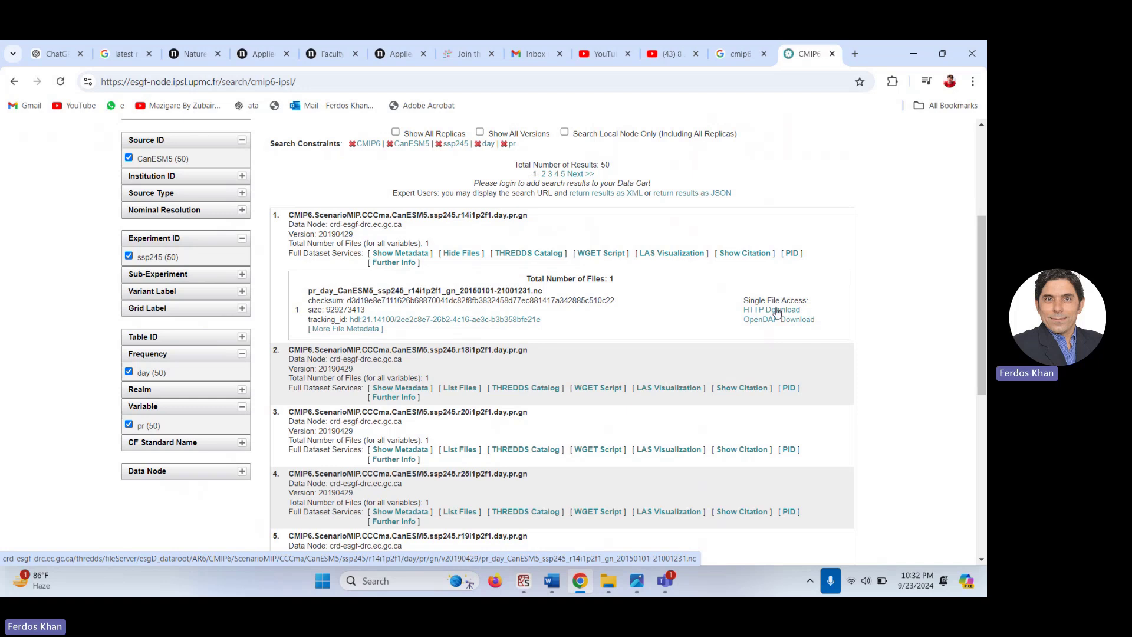
click(777, 312)
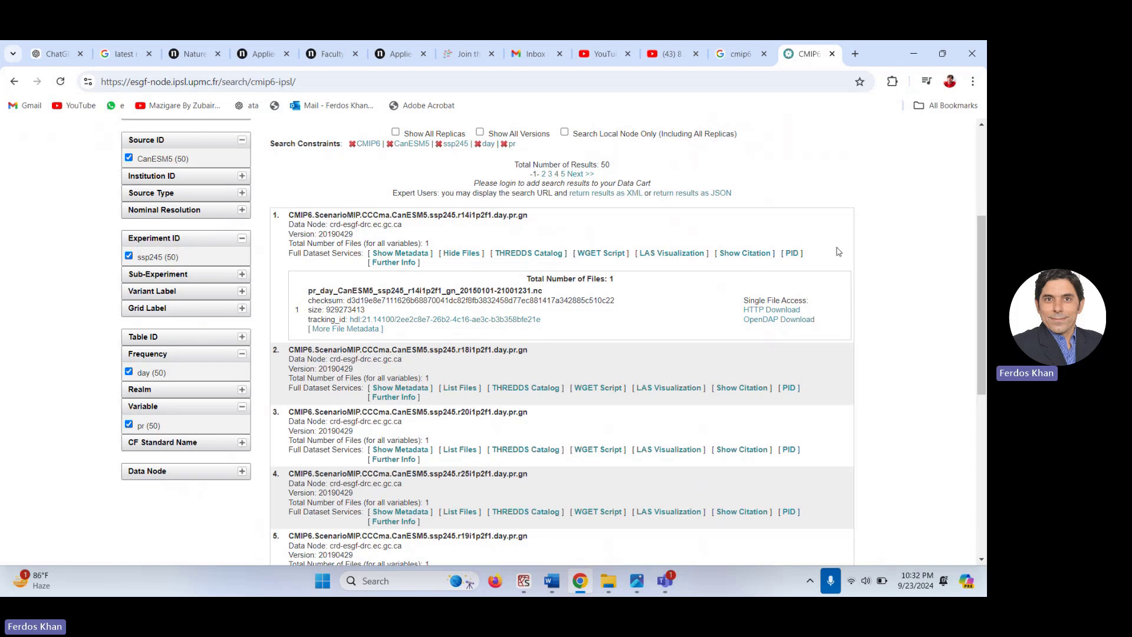
- Review the search constraints and the file's download links, and switch to the Photos app to view Downloading CMIP6 Data.png
drag(981, 282, 981, 218)
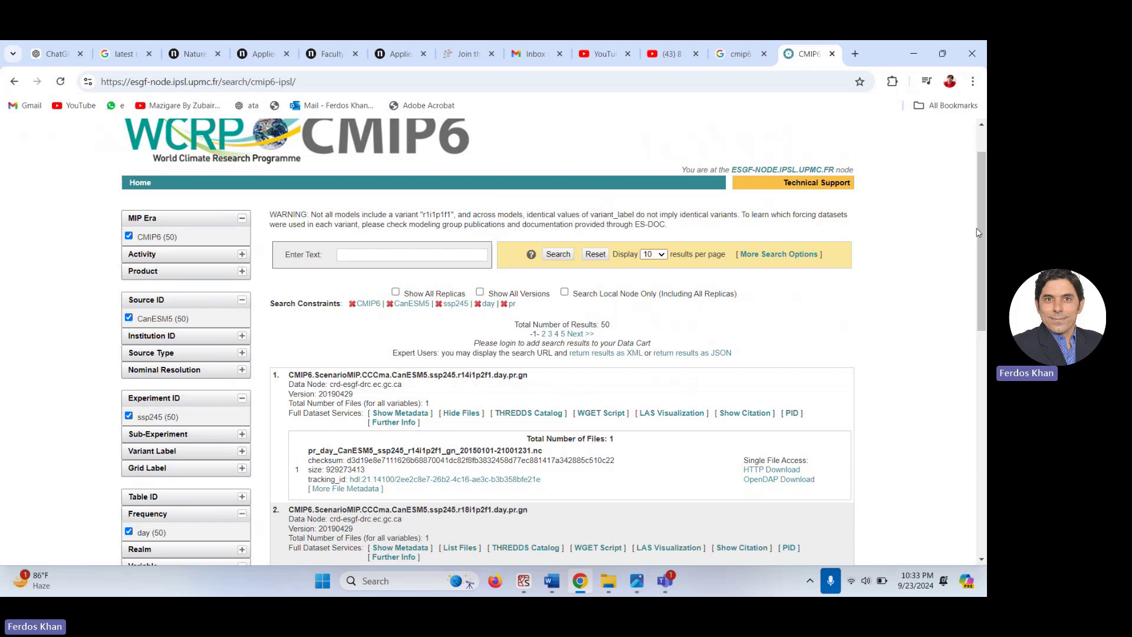
drag(976, 232, 981, 275)
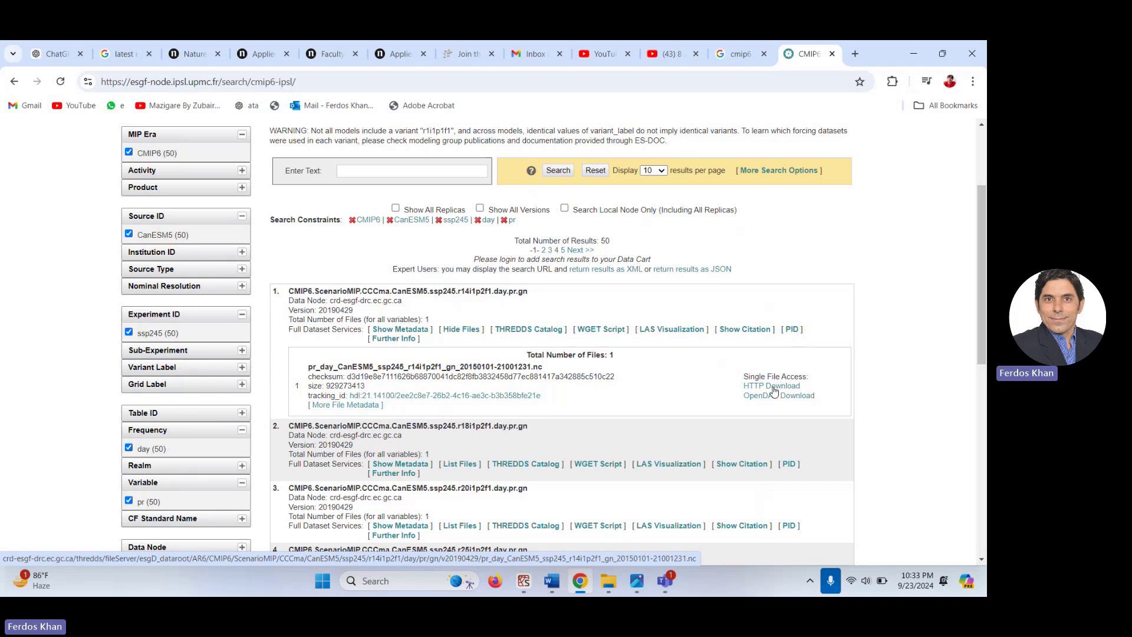
click(637, 578)
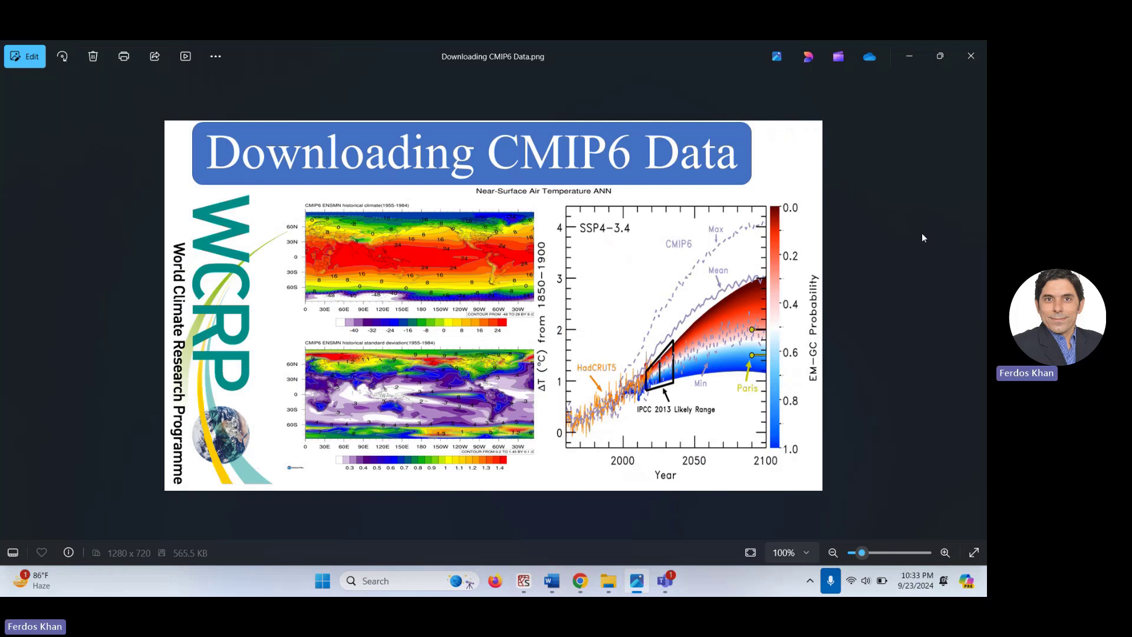